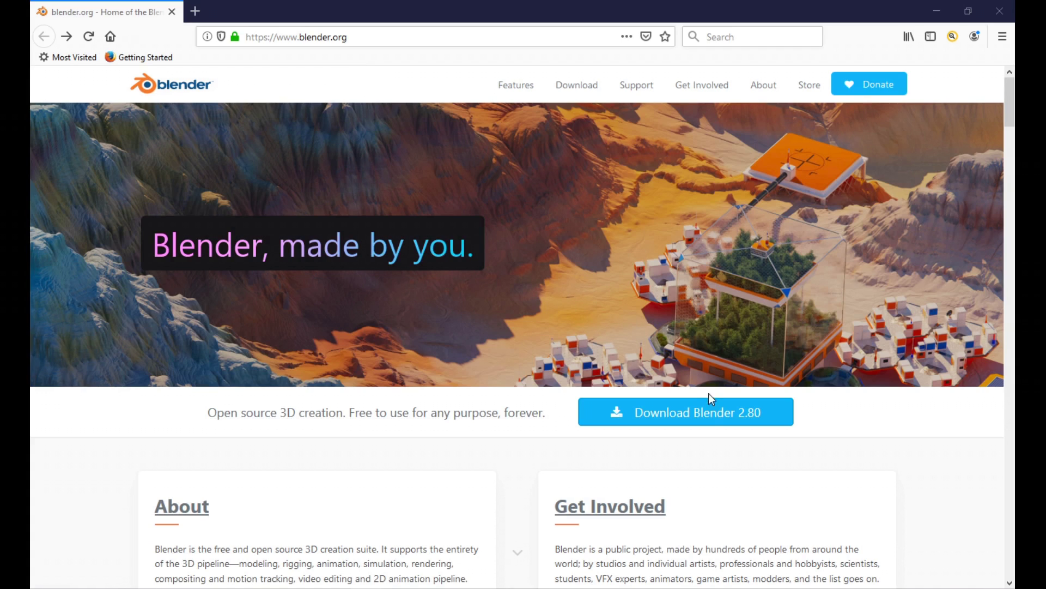
Step: Start the Blender 2.80 download from the blender.org download page
click(717, 421)
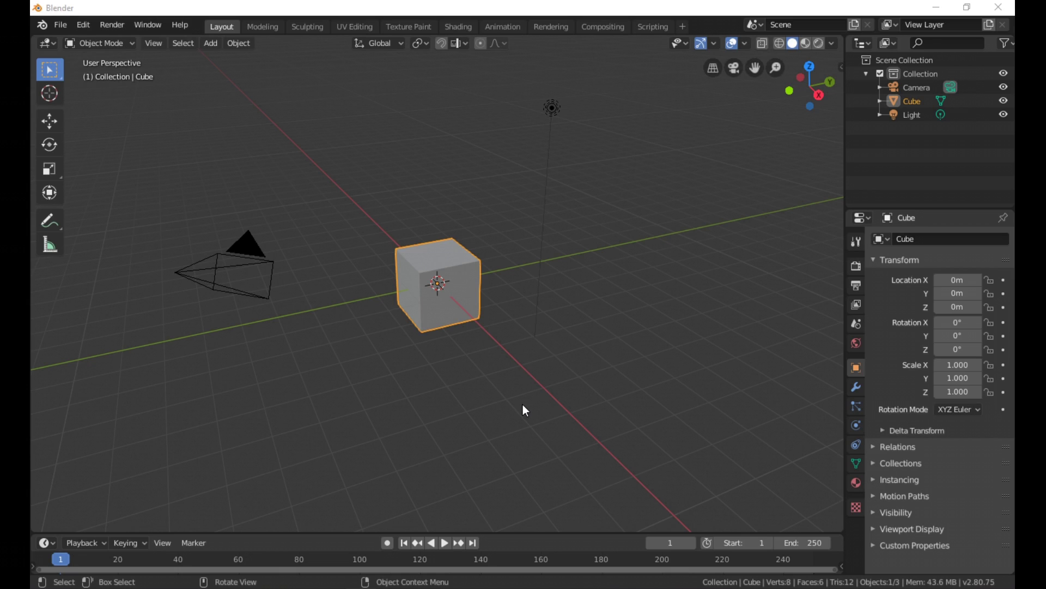
scroll(519, 362, up, 1)
scroll(519, 362, down, 4)
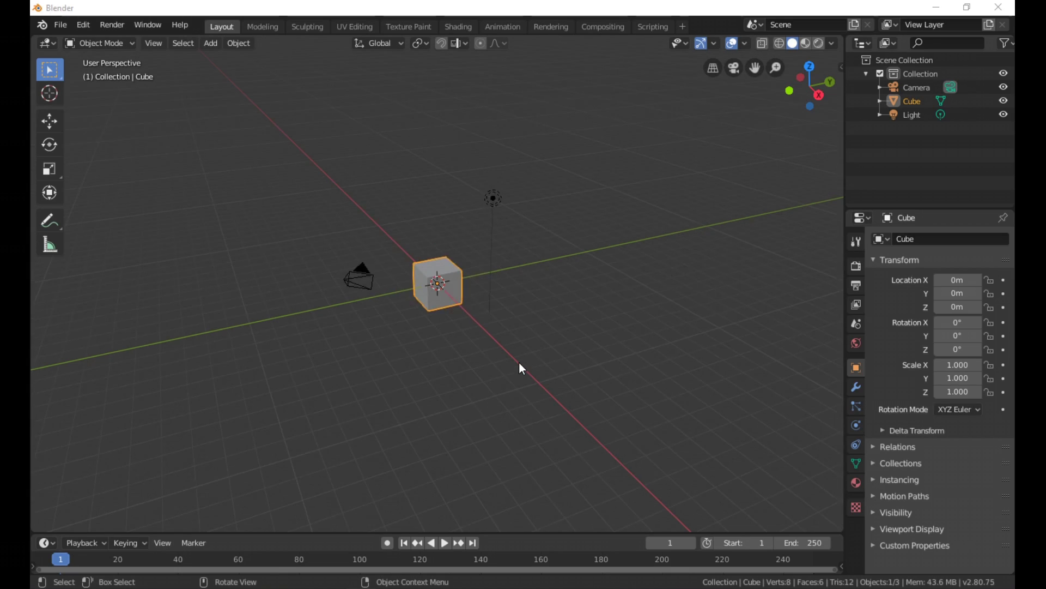
scroll(519, 362, up, 5)
scroll(440, 319, up, 1)
scroll(440, 319, down, 4)
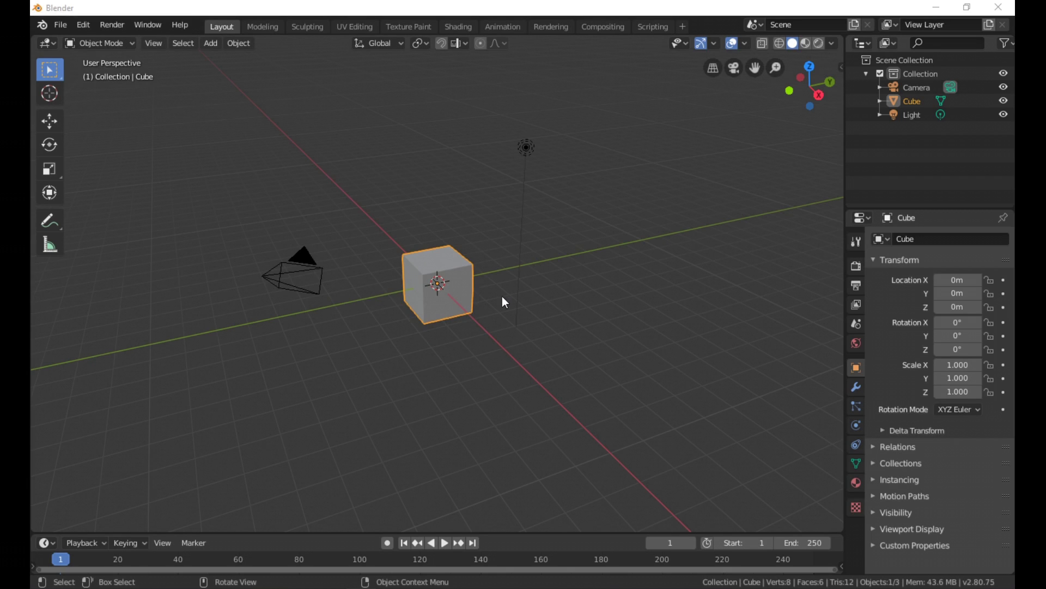
mouse_move(502, 296)
middle_down()
mouse_move(285, 287)
mouse_move(498, 288)
mouse_move(491, 330)
mouse_move(450, 296)
mouse_move(467, 317)
mouse_move(370, 368)
mouse_move(489, 365)
mouse_move(399, 354)
mouse_move(519, 385)
mouse_move(478, 322)
mouse_move(335, 312)
middle_up()
mouse_move(410, 299)
middle_down()
mouse_move(458, 361)
mouse_move(609, 397)
mouse_move(402, 348)
mouse_move(369, 389)
mouse_move(420, 401)
mouse_move(485, 397)
mouse_move(527, 438)
mouse_move(511, 407)
middle_up()
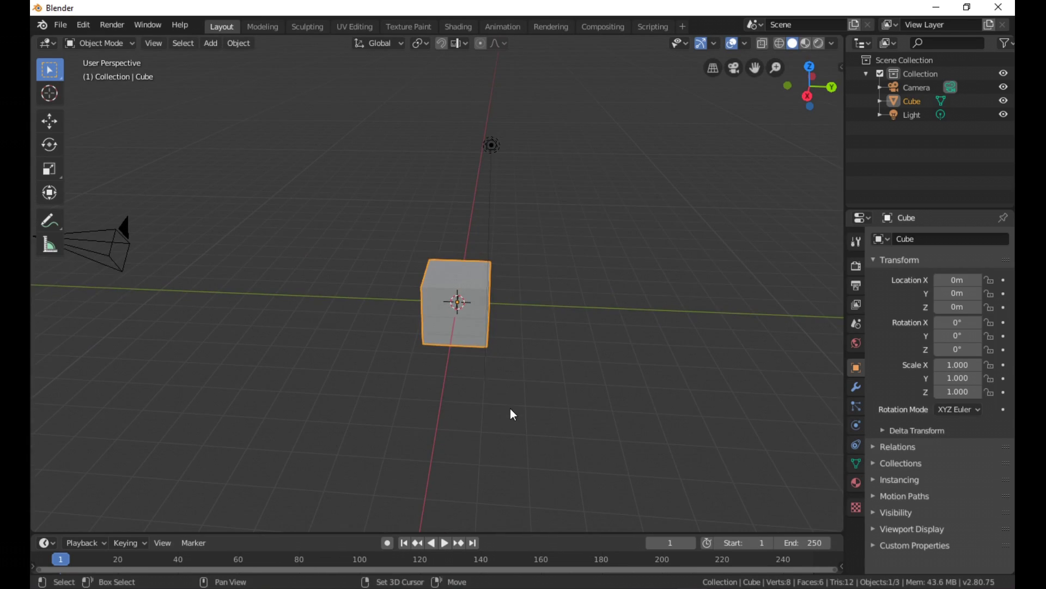
click(494, 146)
click(447, 282)
key(KP_Decimal)
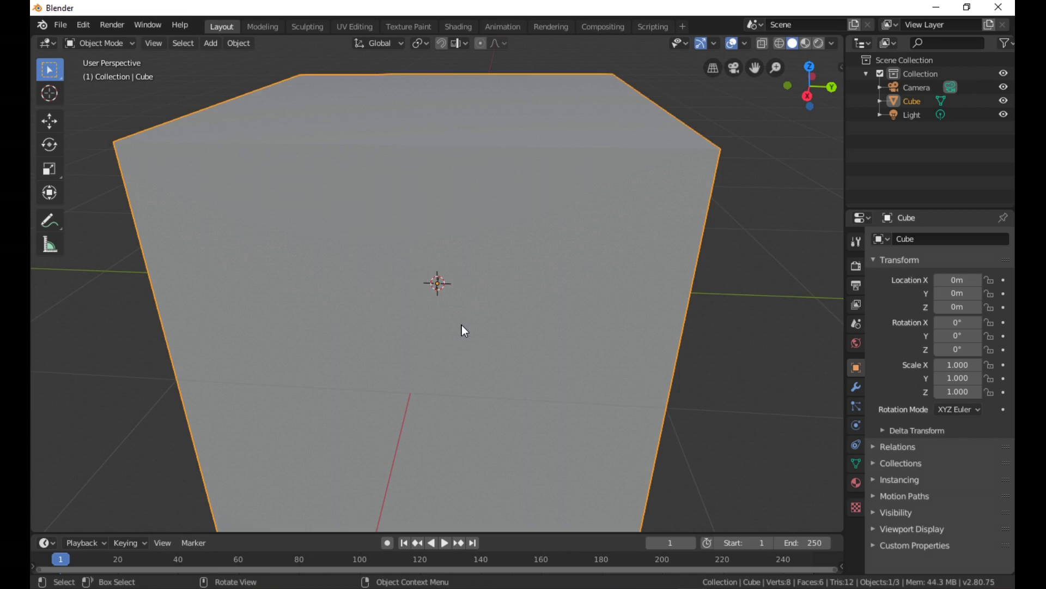
scroll(462, 325, down, 10)
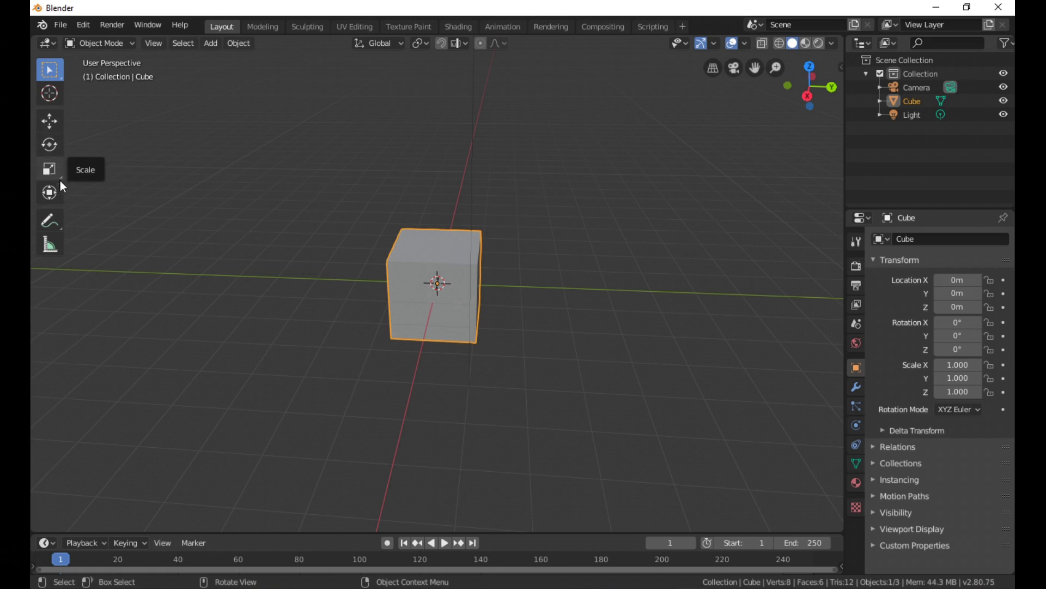
Step: Slide the cube along the green Y arrow with the Move tool, then undo it back to the origin
click(51, 122)
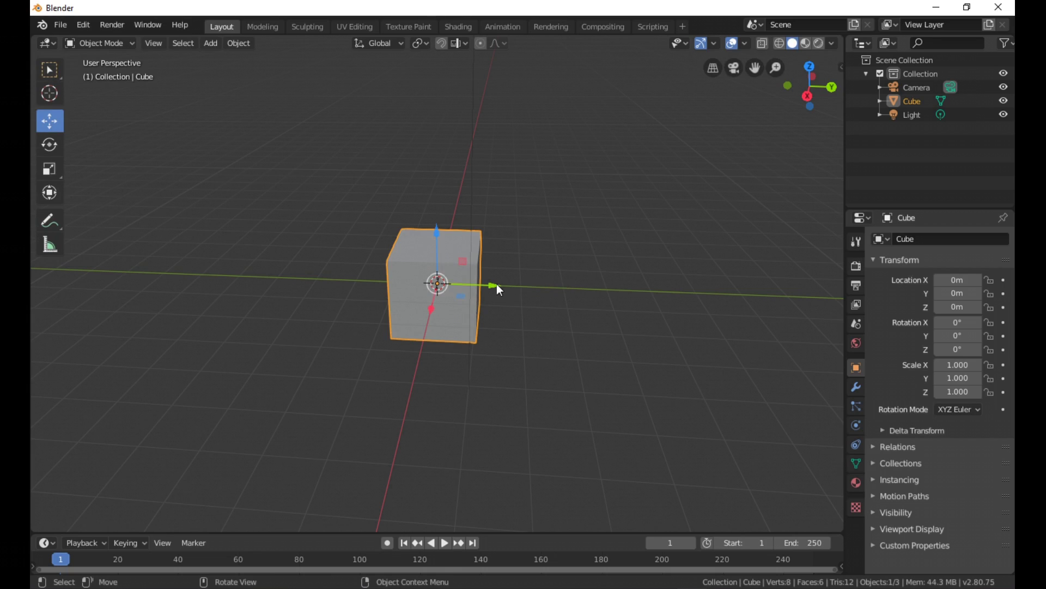
mouse_move(495, 285)
mouse_down()
mouse_move(384, 301)
mouse_move(488, 303)
mouse_up()
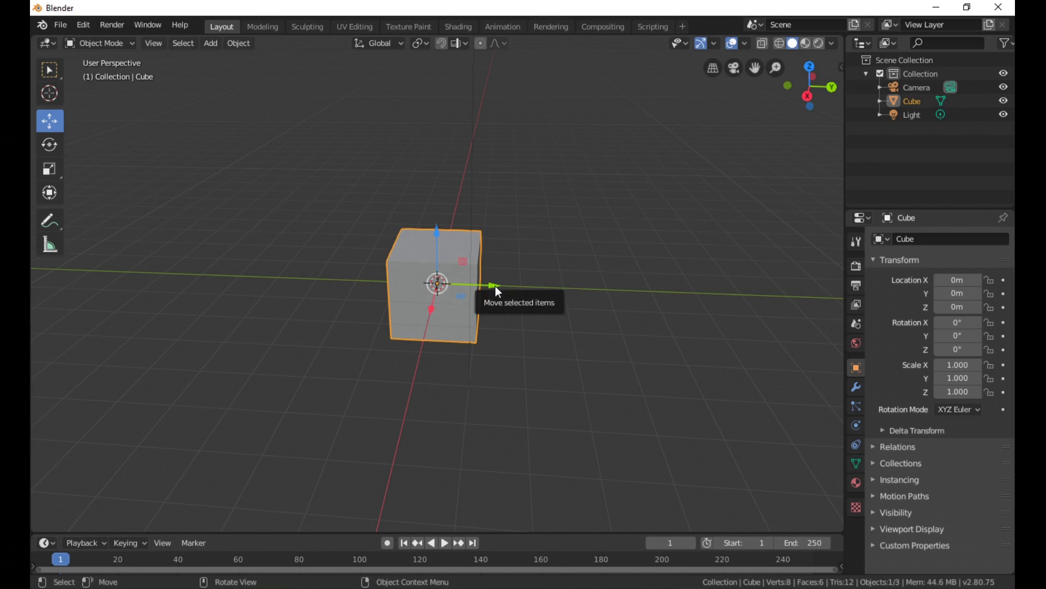
drag(495, 286, 815, 314)
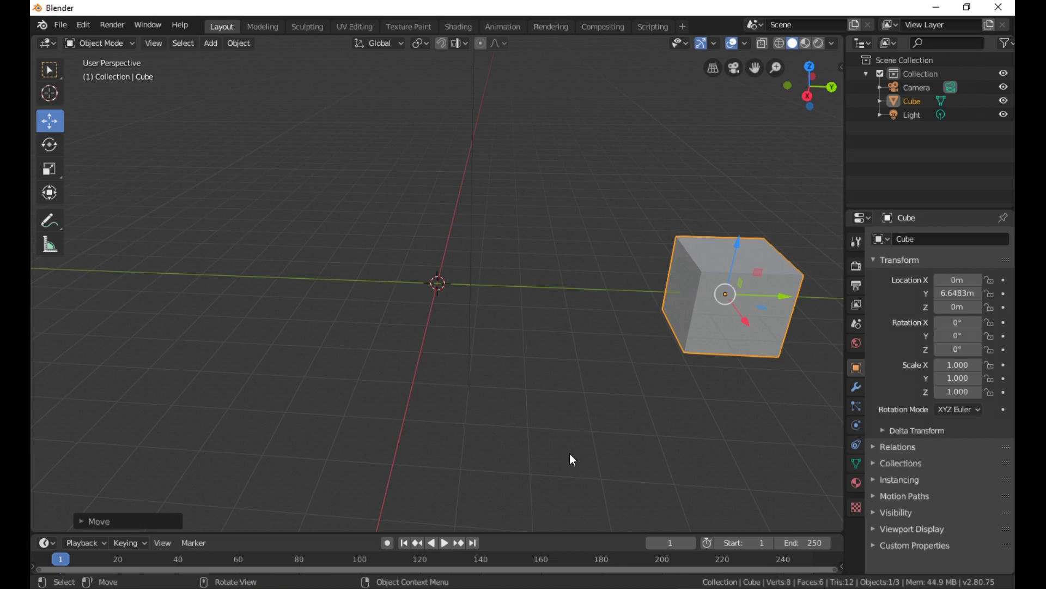
key(ctrl+z)
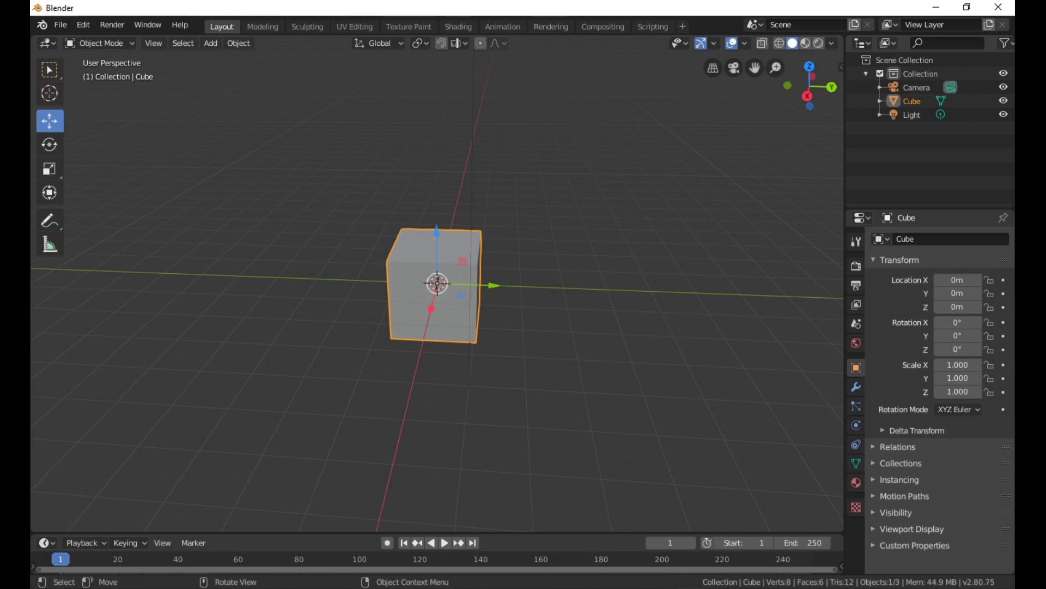
Step: With the Rotate tool, try rotating the cube around Z twice, cancelling each attempt
click(49, 145)
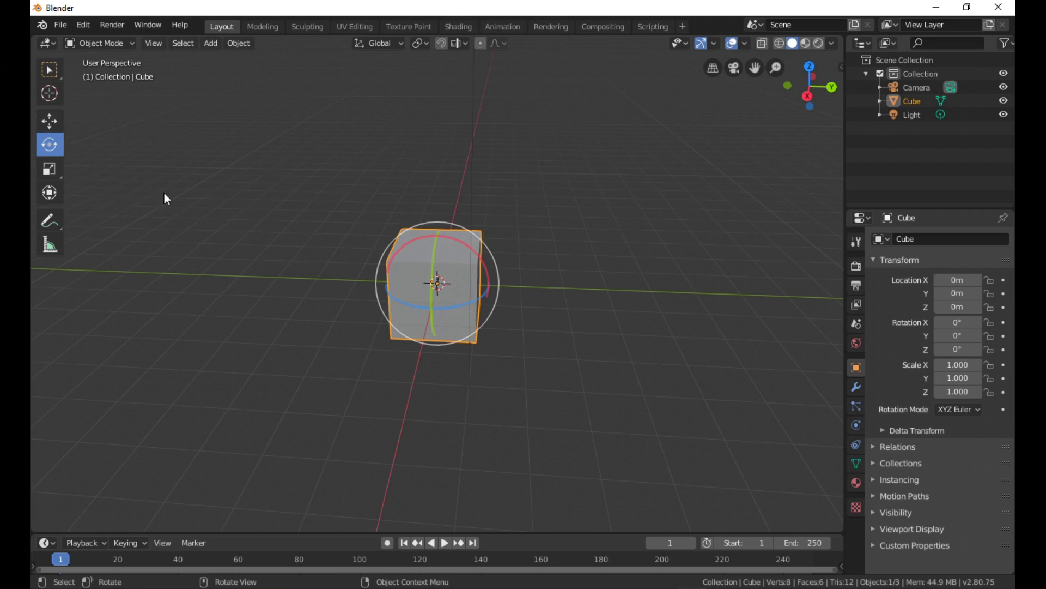
middle_drag(552, 373, 456, 414)
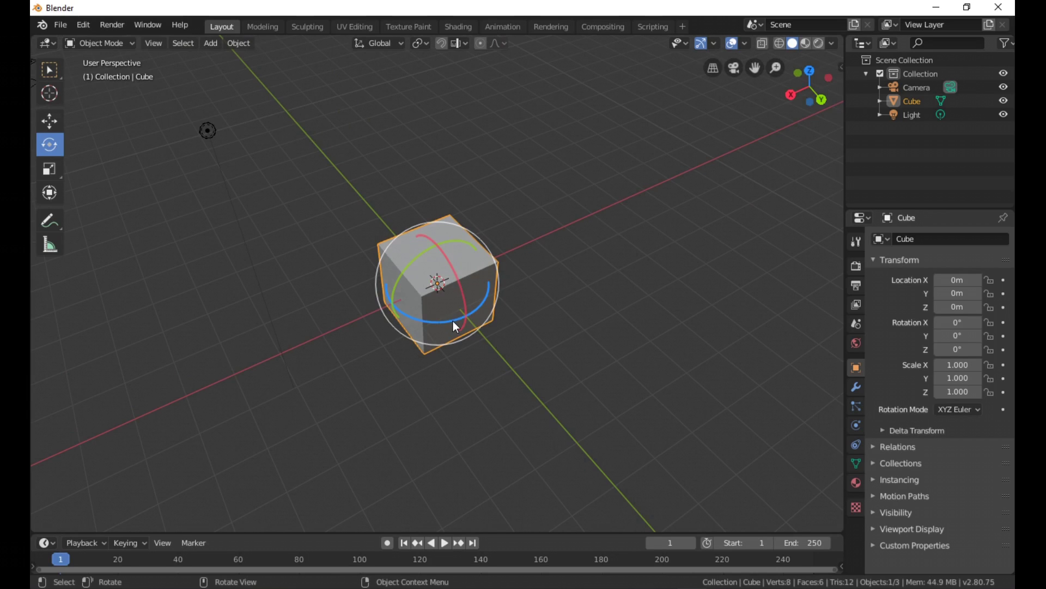
mouse_move(453, 321)
mouse_down()
mouse_move(398, 323)
mouse_move(379, 311)
mouse_move(366, 276)
mouse_move(436, 322)
mouse_up()
key(Escape)
middle_drag(473, 332, 425, 388)
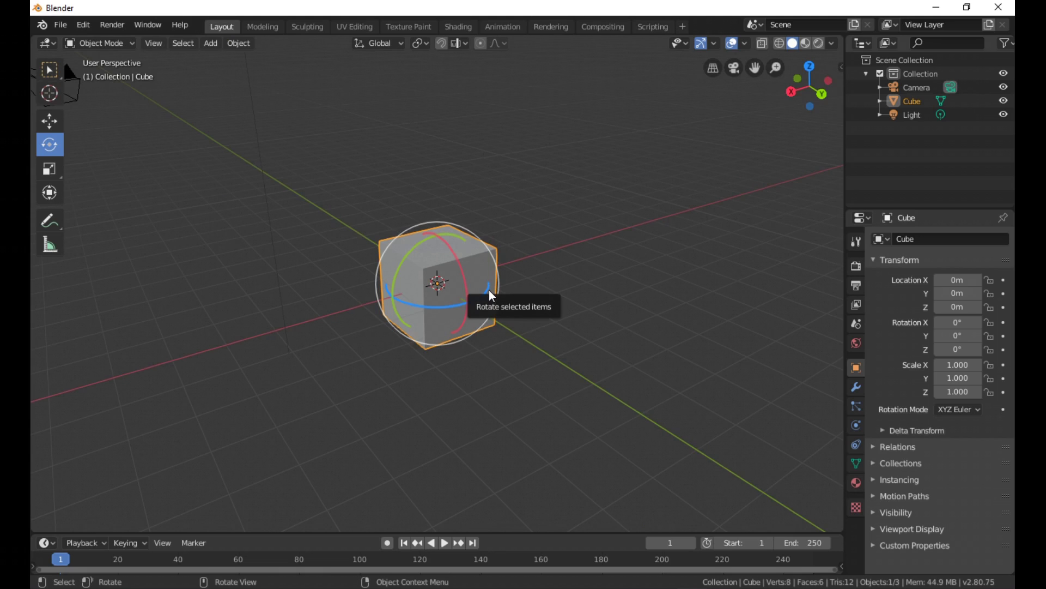
drag(492, 296, 428, 321)
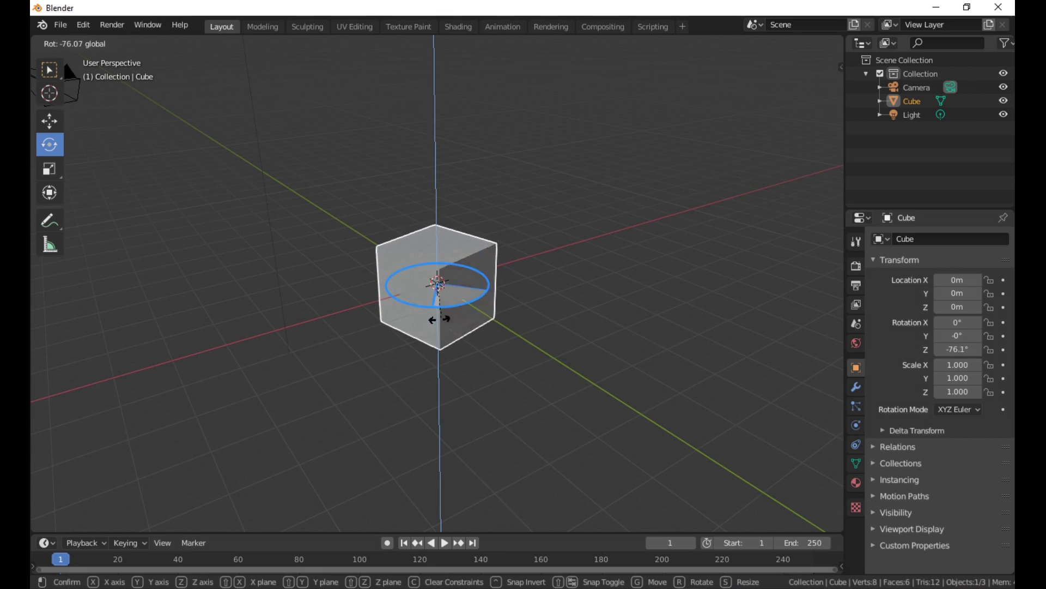
key(Escape)
Step: Rotate the cube freely, then reselect it and clear its rotation to 0° with Alt+R
mouse_move(502, 297)
middle_down()
mouse_move(567, 348)
mouse_move(490, 377)
mouse_move(498, 398)
middle_up()
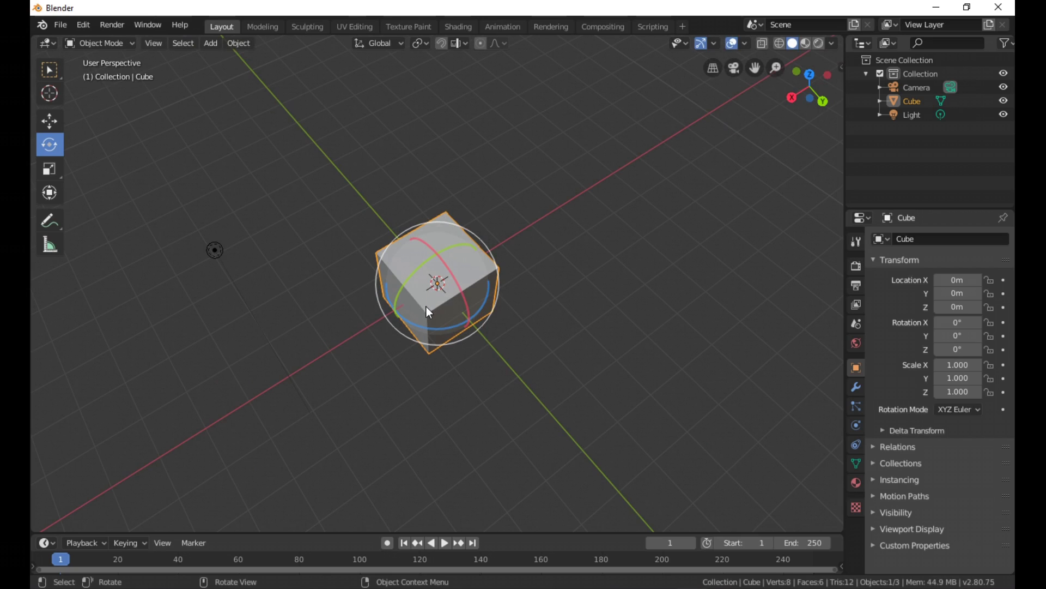
drag(426, 307, 436, 203)
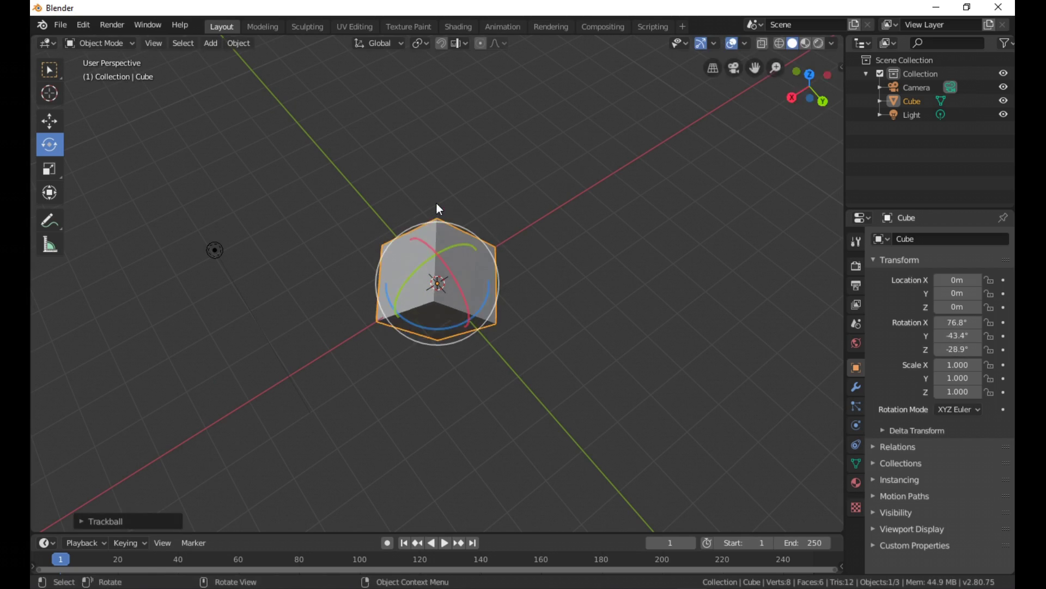
click(436, 202)
click(448, 240)
key(alt+r)
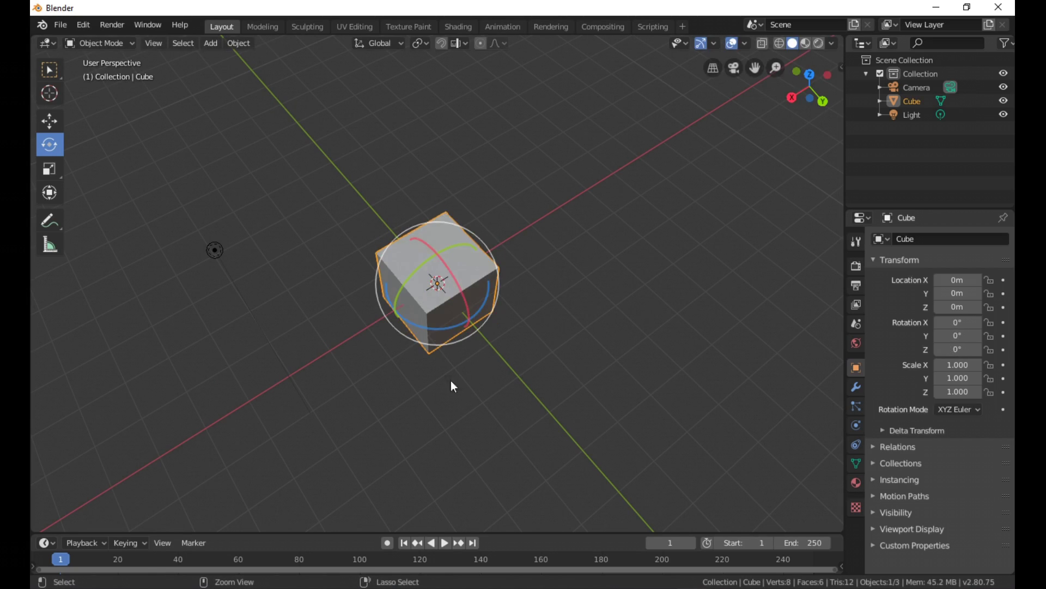
Step: Try another free rotation, undo it, and toggle the cube's selection off, on, and off again
mouse_move(358, 432)
middle_down()
mouse_move(531, 384)
mouse_move(456, 375)
mouse_move(409, 387)
mouse_move(386, 441)
middle_up()
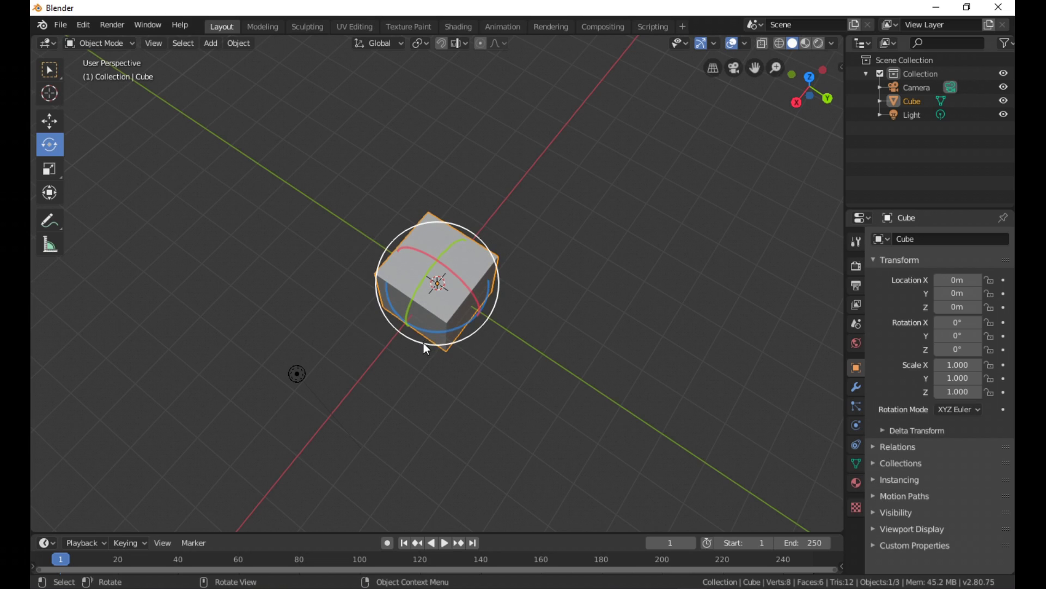
mouse_move(424, 344)
mouse_down()
mouse_move(496, 233)
mouse_move(418, 219)
mouse_move(401, 304)
mouse_move(500, 317)
mouse_move(439, 255)
mouse_move(421, 310)
mouse_move(479, 327)
mouse_move(518, 299)
mouse_move(461, 249)
mouse_move(427, 296)
mouse_move(456, 330)
mouse_move(474, 318)
mouse_move(472, 330)
mouse_up()
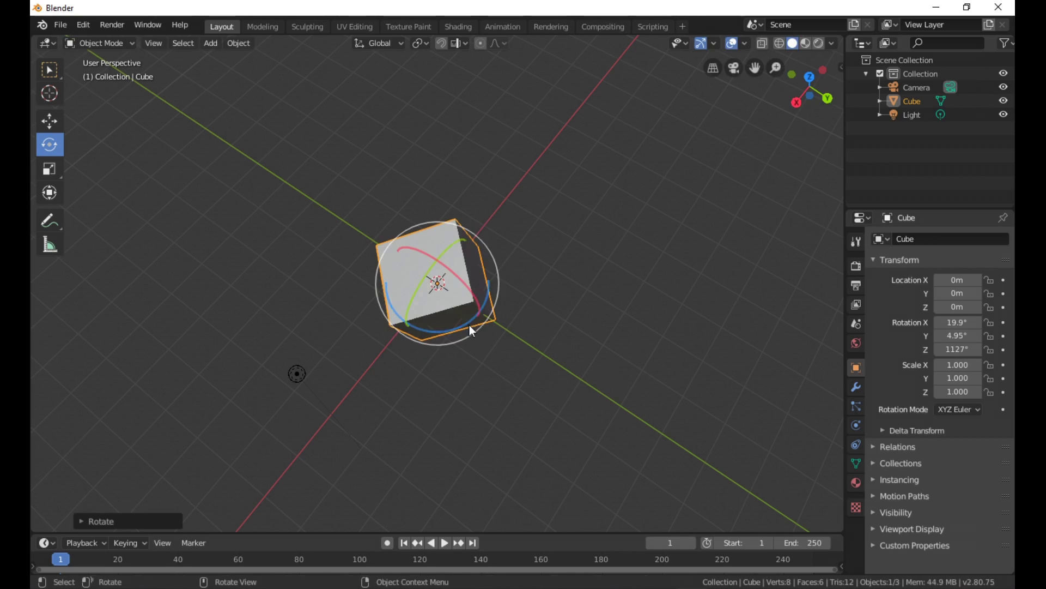
key(ctrl+z)
click(430, 381)
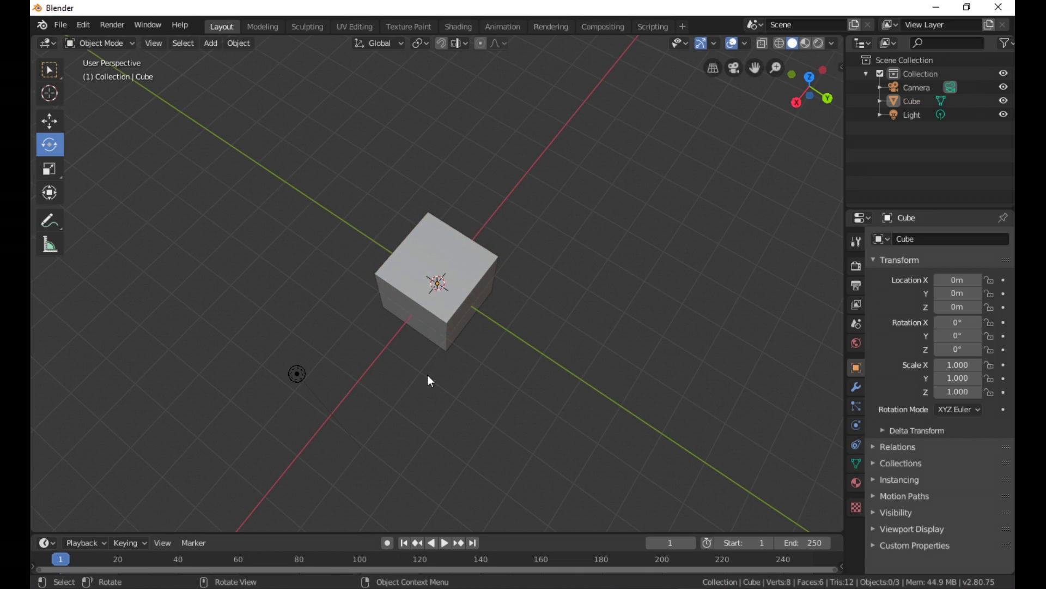
click(444, 330)
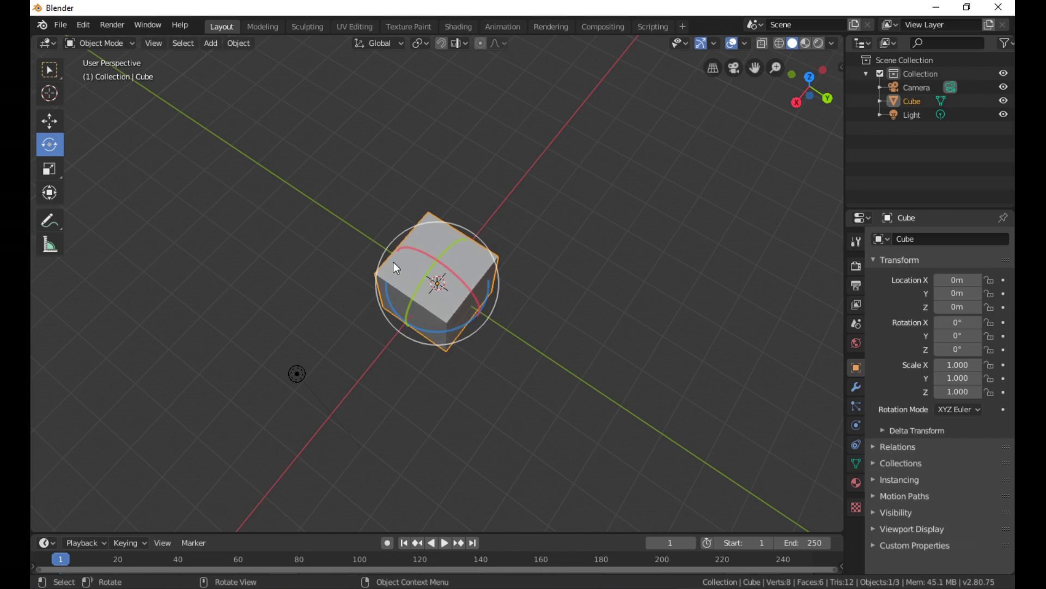
click(94, 206)
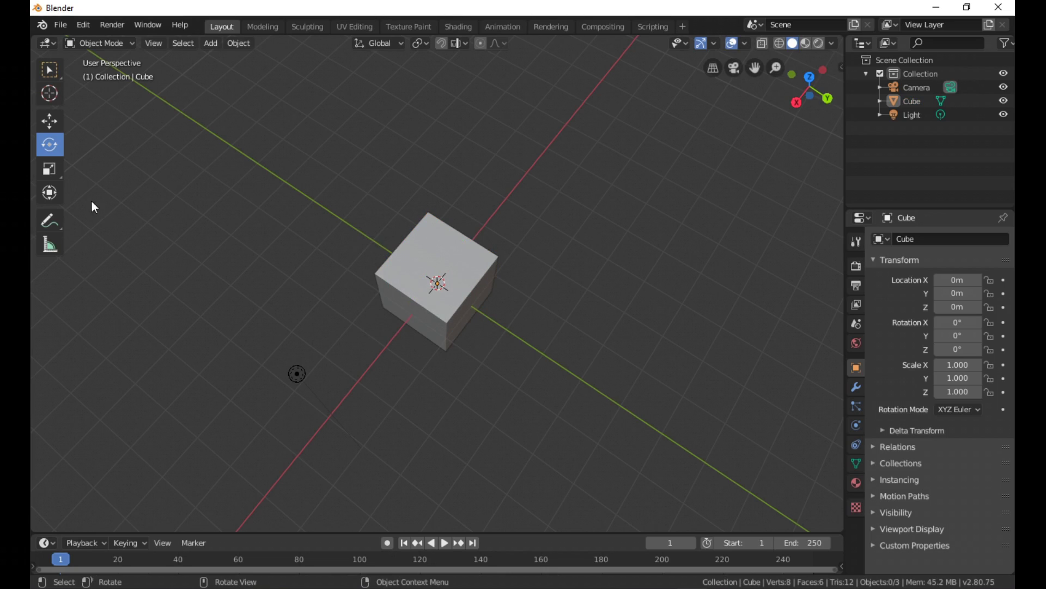
Step: With the Scale tool, stretch the selected cube along Y, then cancel the stretch
click(52, 174)
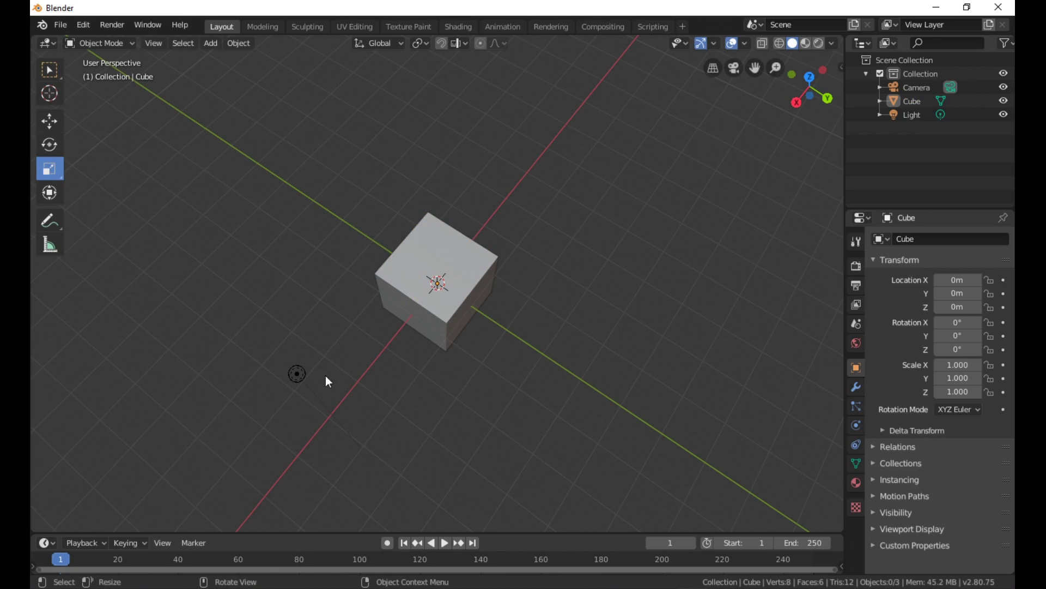
click(400, 297)
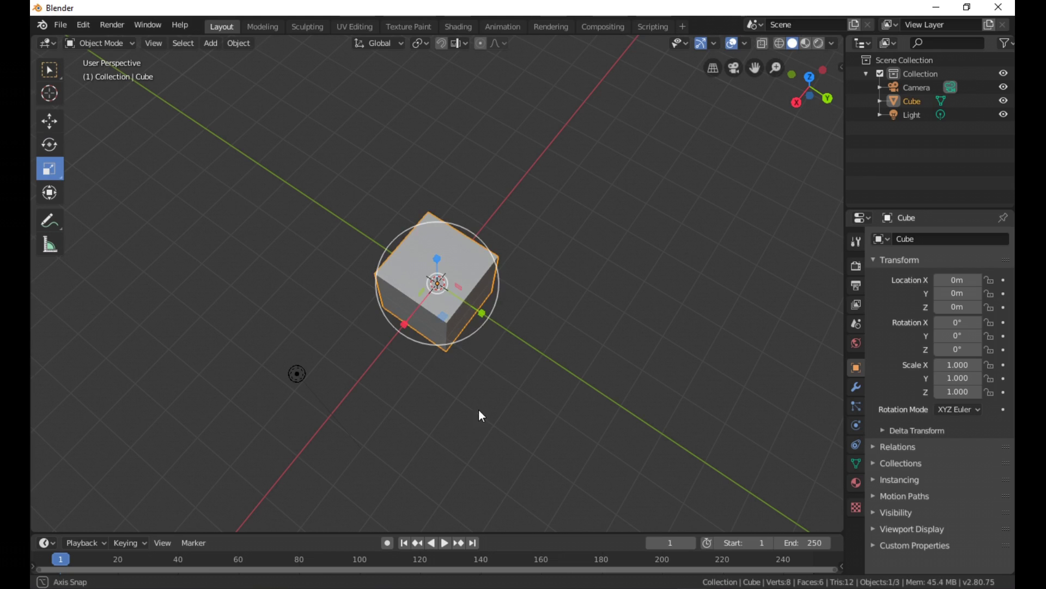
mouse_move(479, 410)
middle_down()
mouse_move(537, 336)
mouse_move(476, 371)
middle_up()
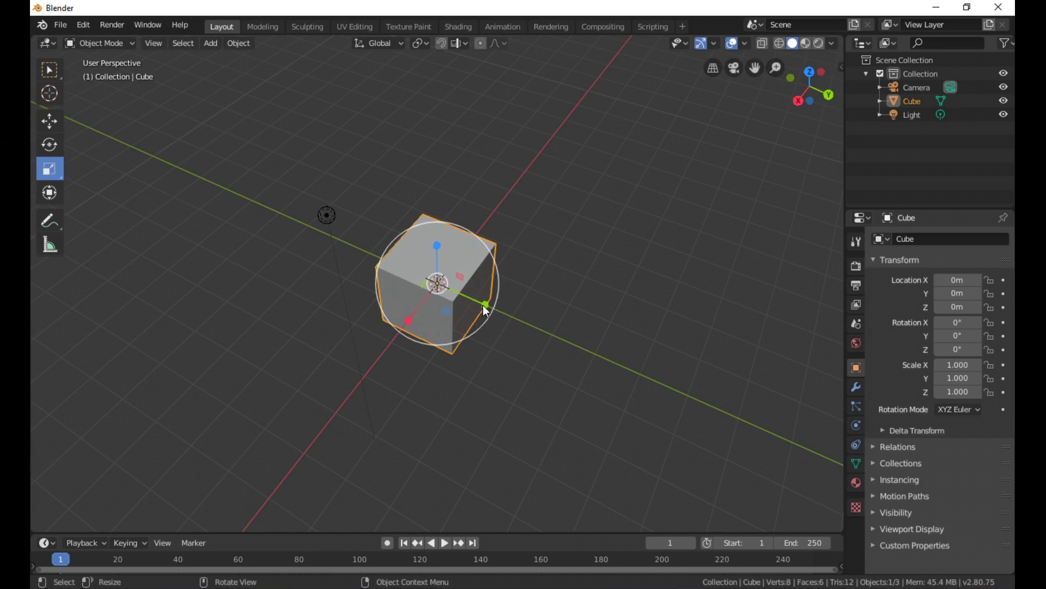
drag(485, 306, 618, 373)
key(Escape)
Step: Try a uniform S scale and a free G move of the cube, cancelling and undoing both
mouse_move(511, 413)
middle_down()
mouse_move(535, 377)
mouse_move(513, 396)
mouse_move(497, 389)
middle_up()
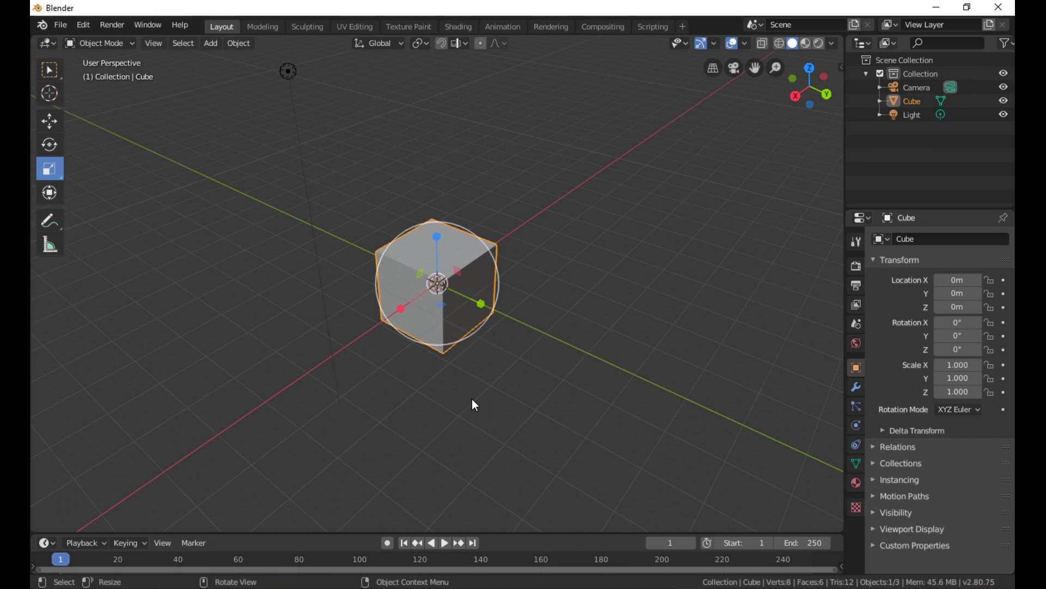
key(s)
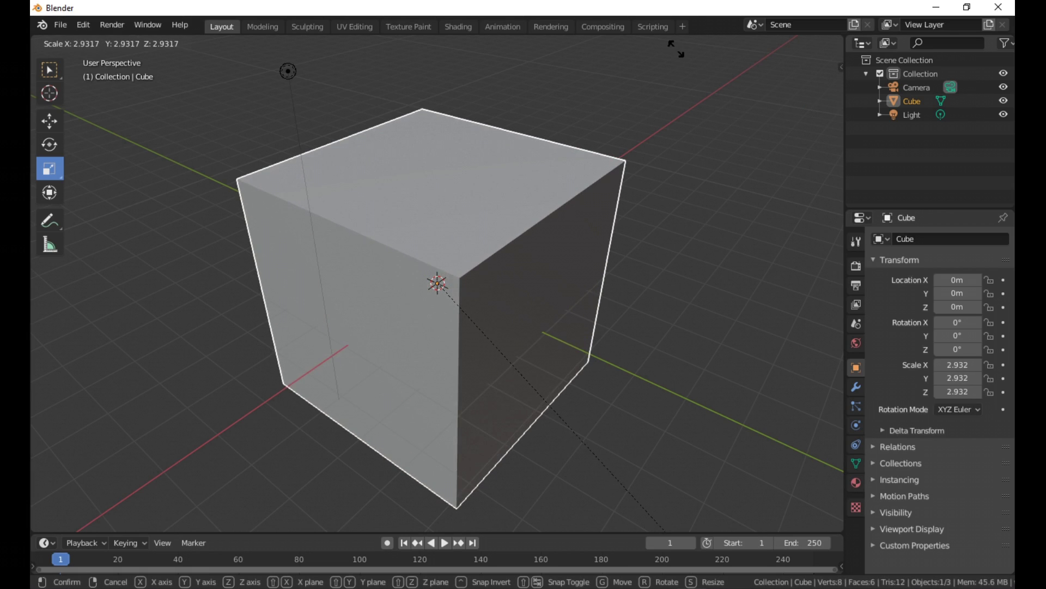
key(Escape)
middle_drag(676, 48, 499, 408)
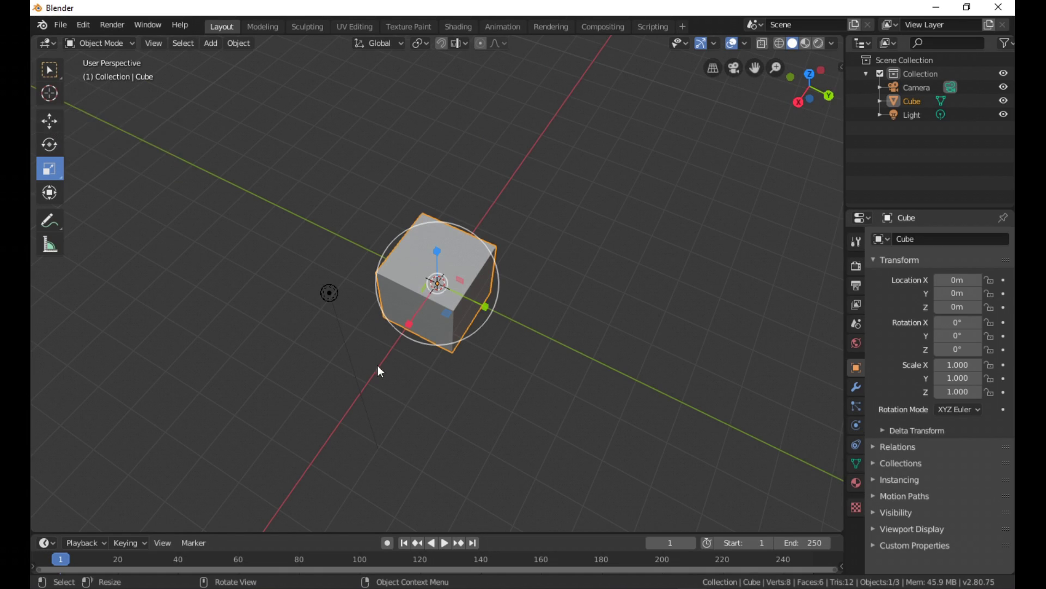
key(g)
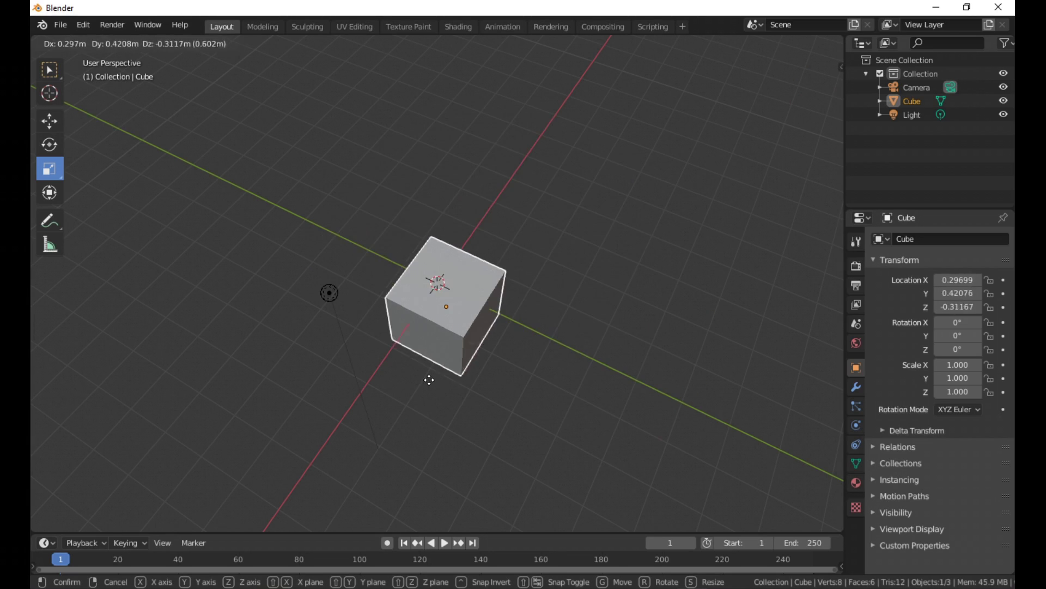
click(414, 332)
key(ctrl+z)
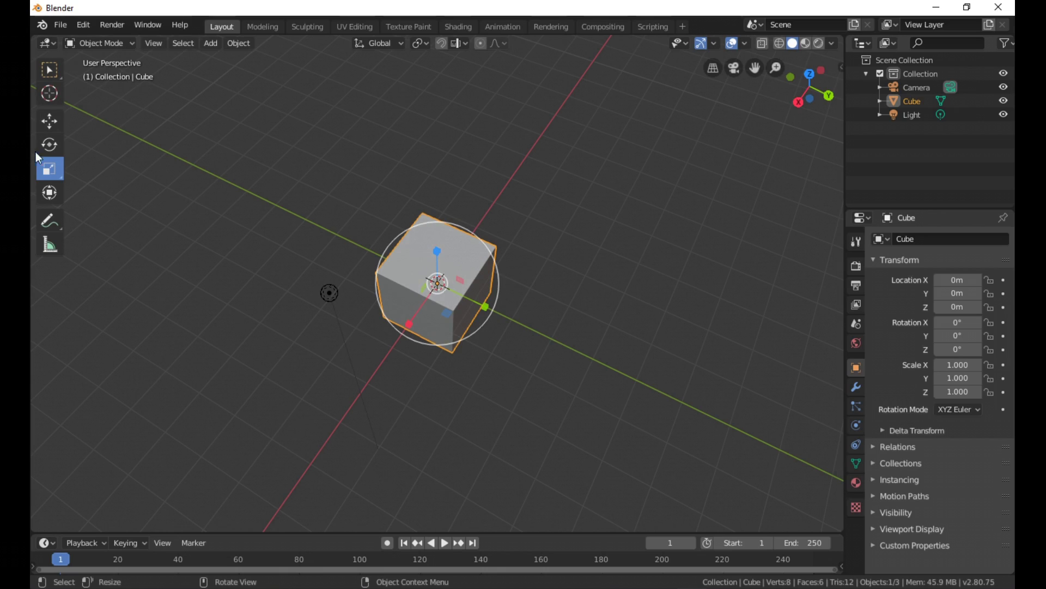
Step: Reselect the cube from a top-down view, start an R rotation, and cancel it
click(497, 421)
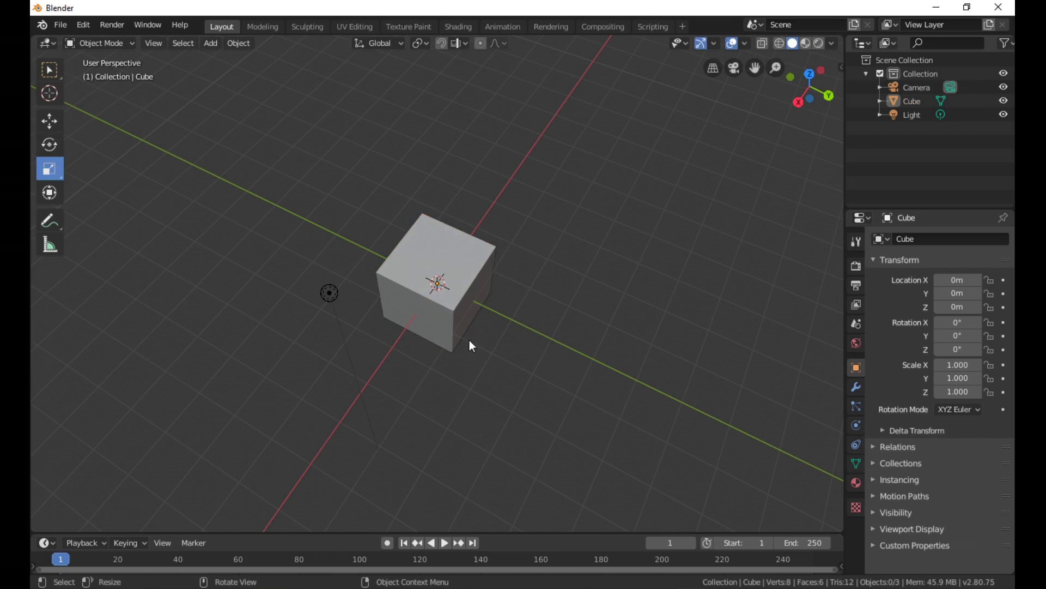
middle_drag(472, 346, 533, 398)
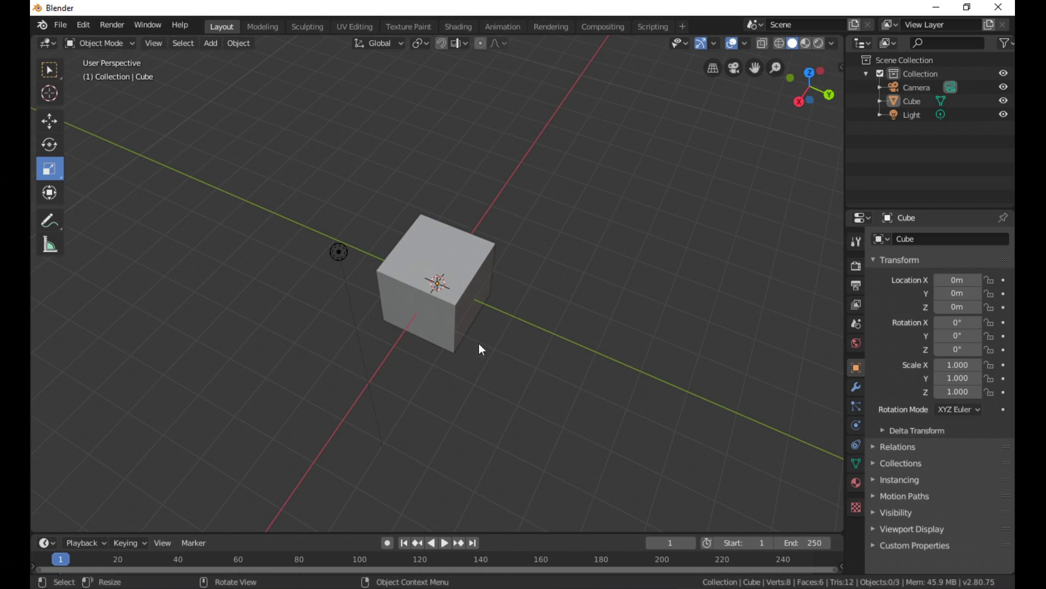
click(453, 316)
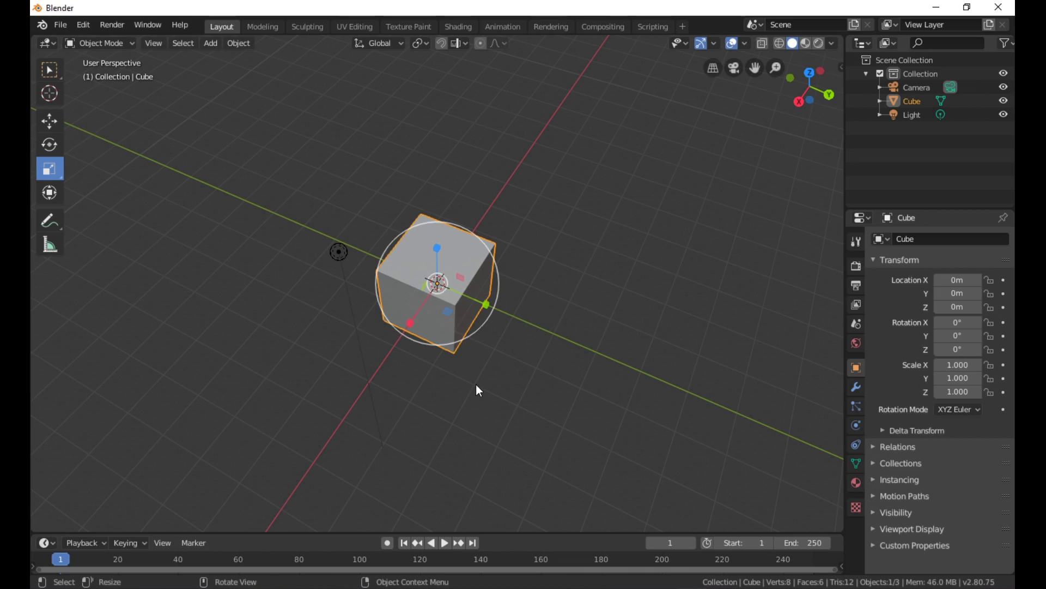
key(r)
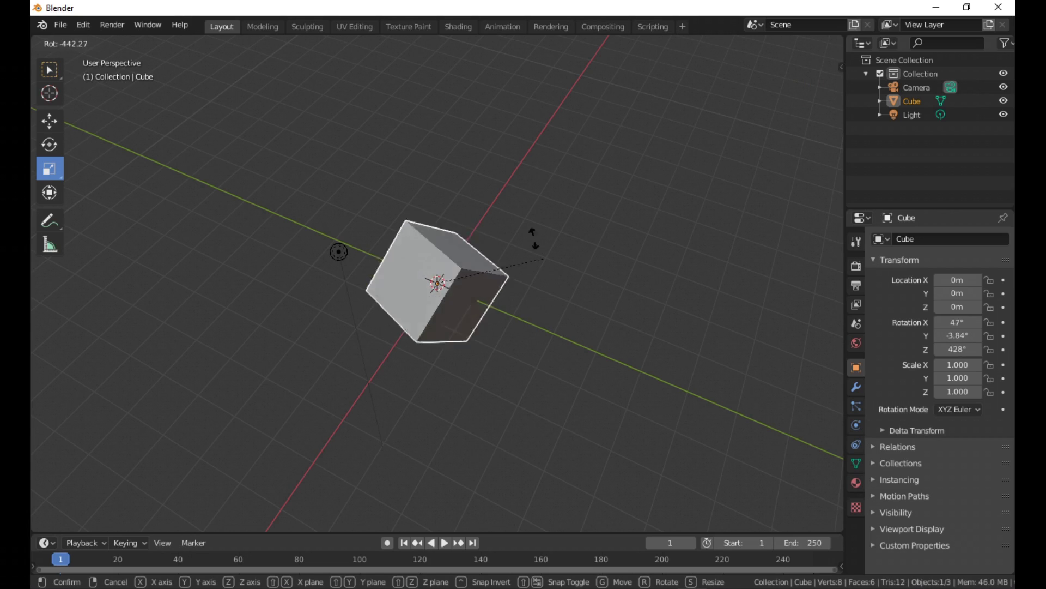
key(Escape)
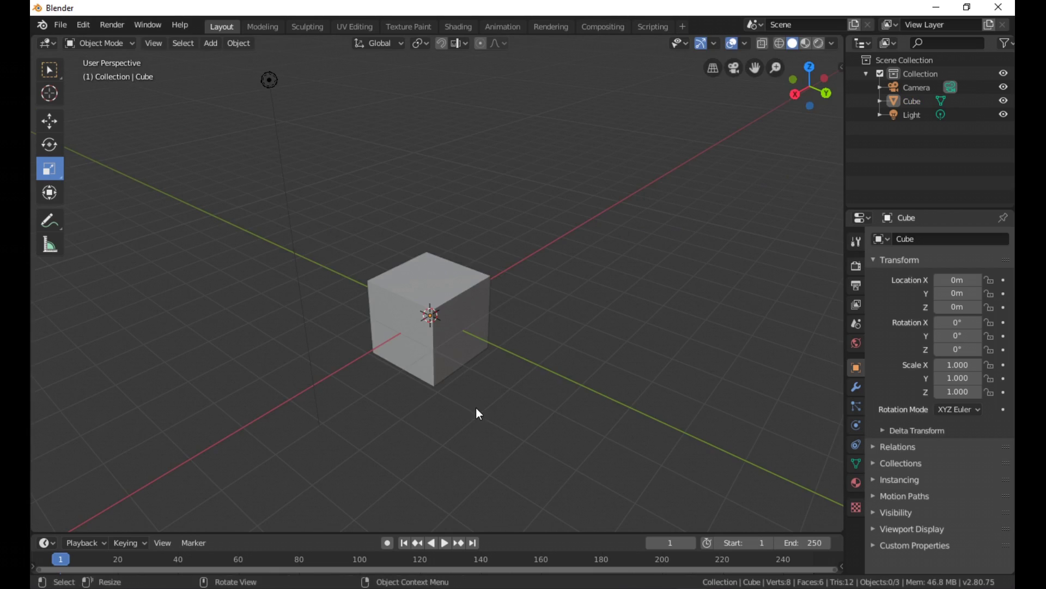
click(406, 288)
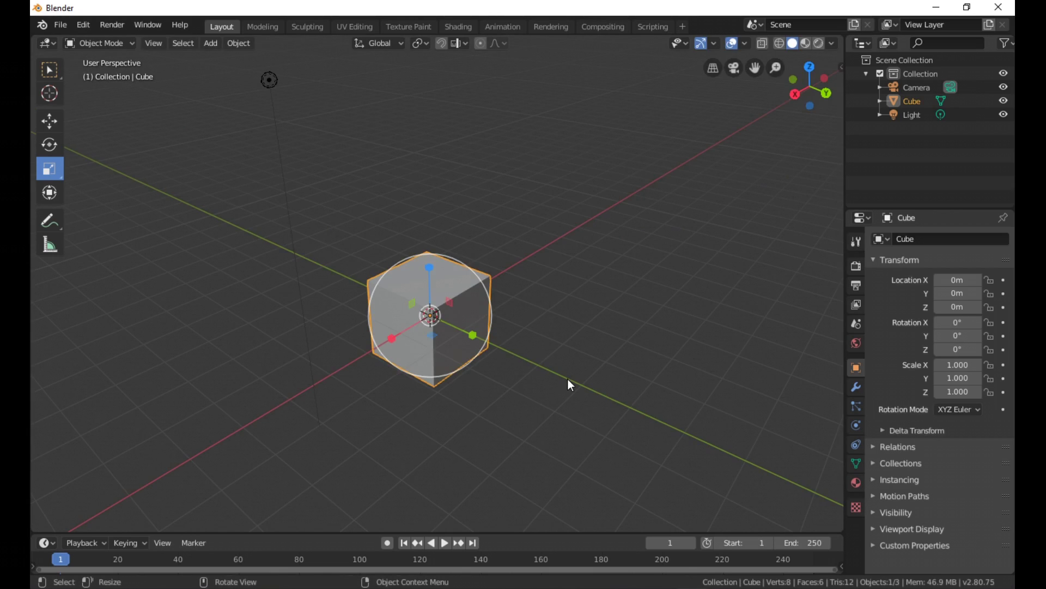
Step: In Edit Mode, move the cube's right corner vertex with G, then undo the move
key(Tab)
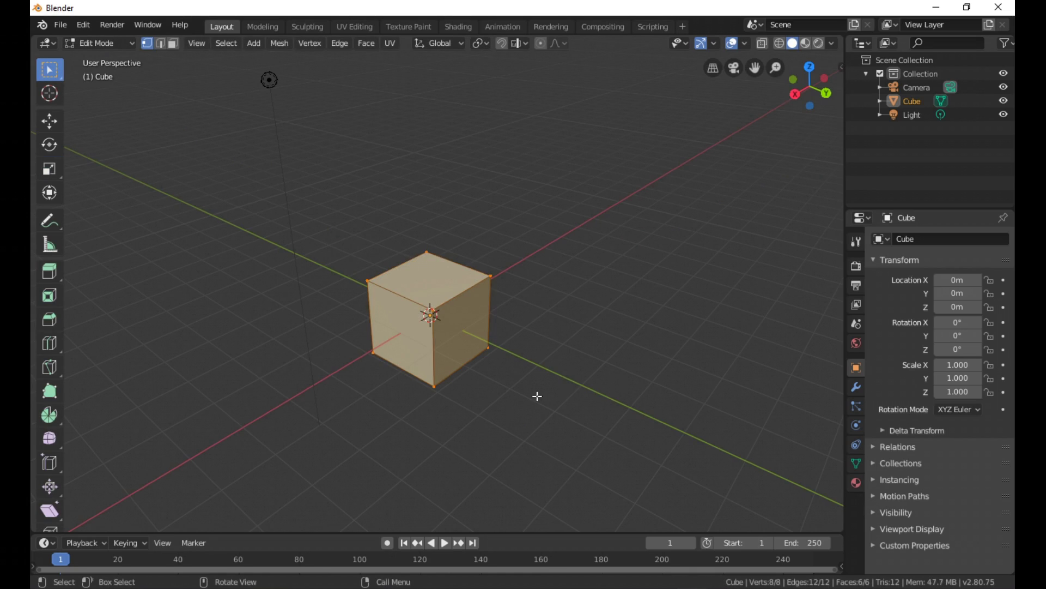
scroll(479, 322, up, 2)
click(537, 281)
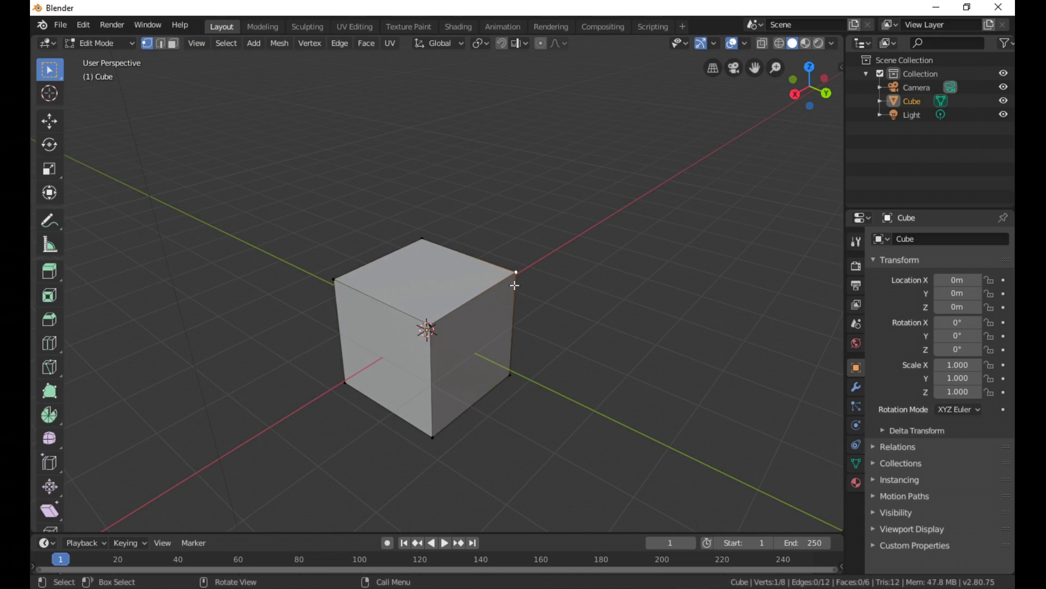
key(g)
click(545, 224)
key(ctrl+z)
Step: Pull the corner vertex outward along Y, then cancel to keep the cube's shape
key(shift+space)
key(g)
drag(564, 288, 522, 271)
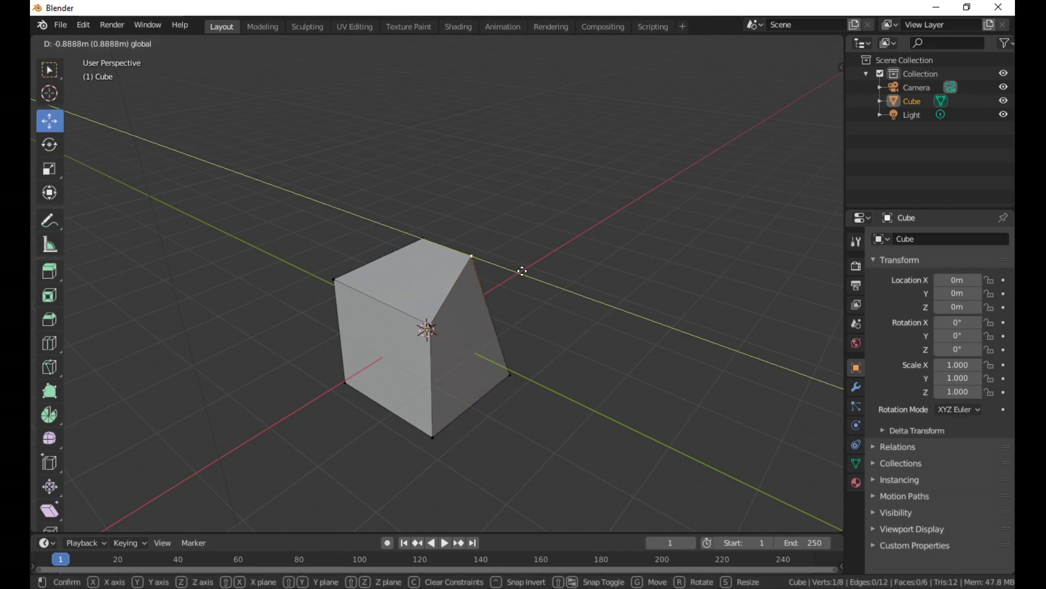
key(Escape)
mouse_move(593, 350)
middle_down()
mouse_move(558, 434)
mouse_move(517, 297)
middle_up()
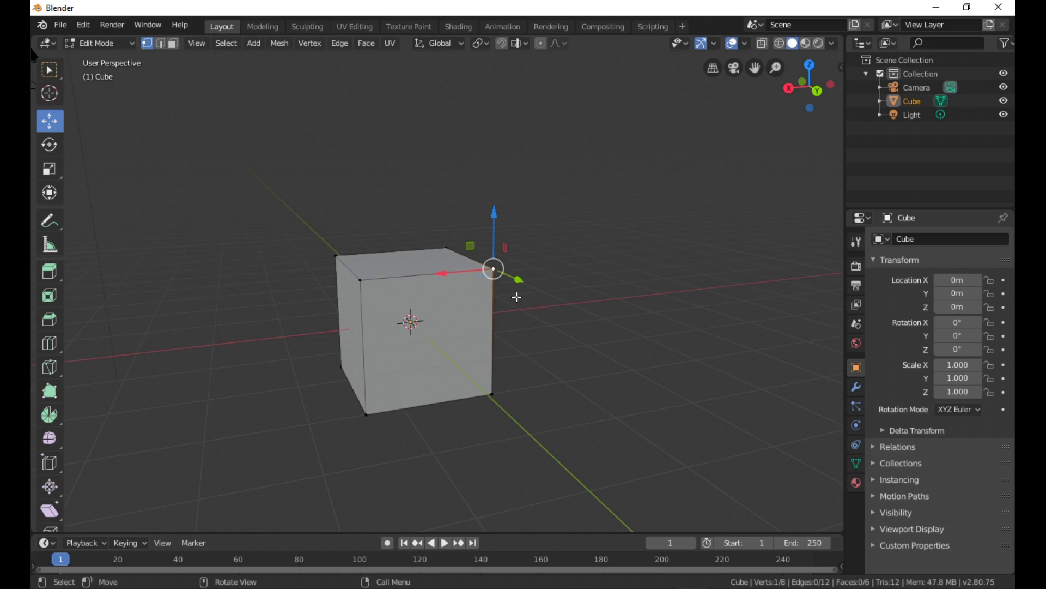
key(KP_1)
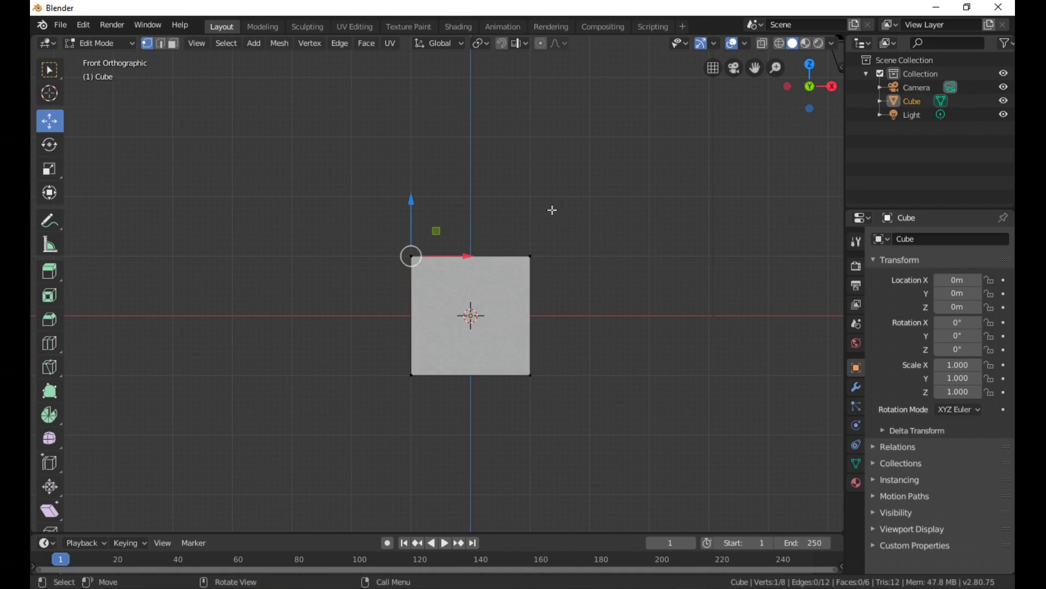
key(KP_3)
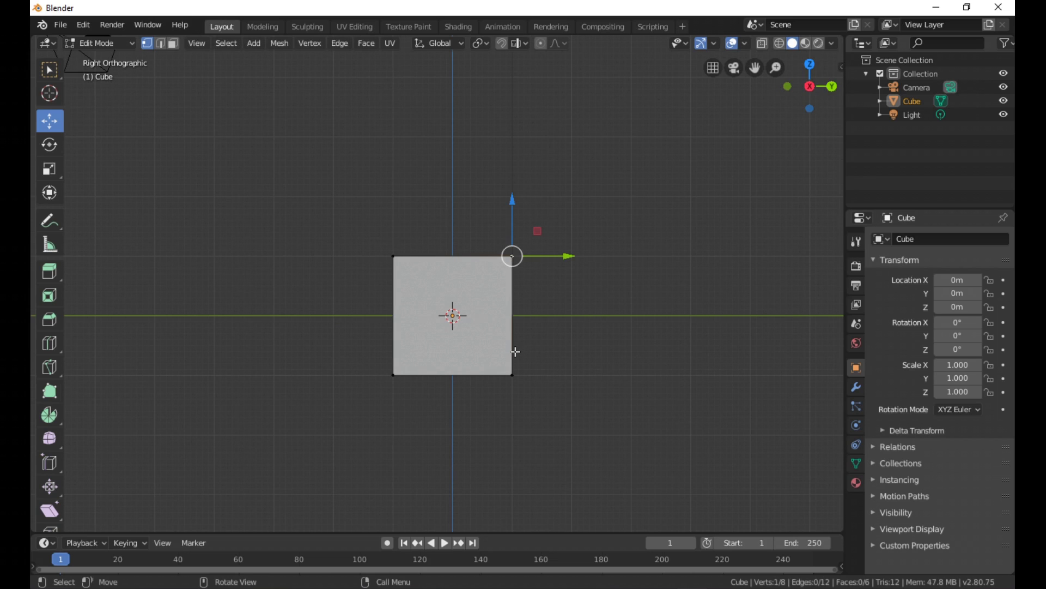
mouse_move(516, 351)
middle_down()
mouse_move(467, 444)
mouse_move(438, 340)
middle_up()
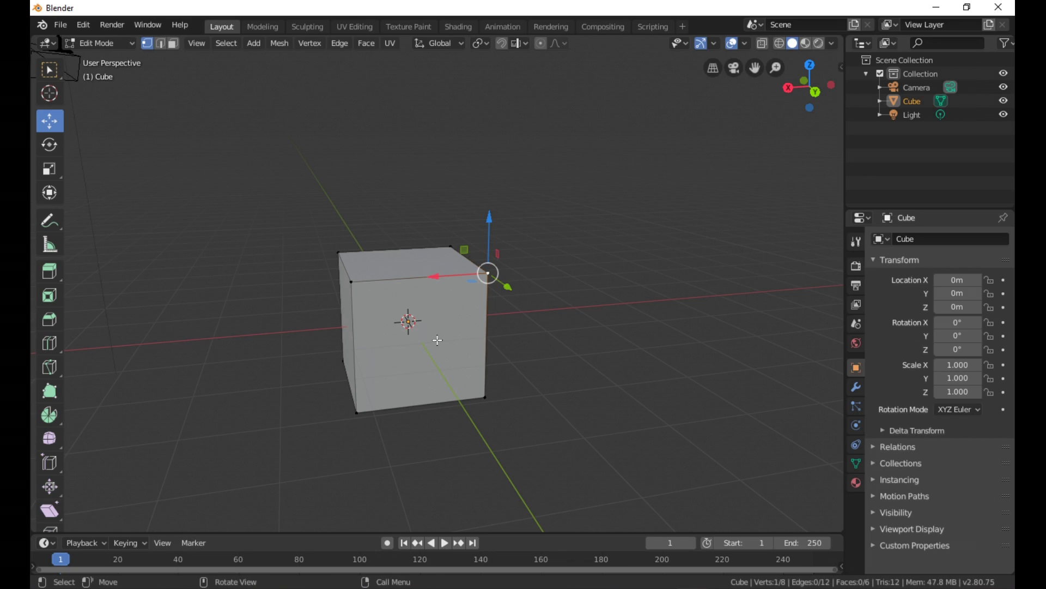
Step: In face select mode, try selecting the front, top, left and front-right faces, then deselect
middle_drag(516, 366, 563, 399)
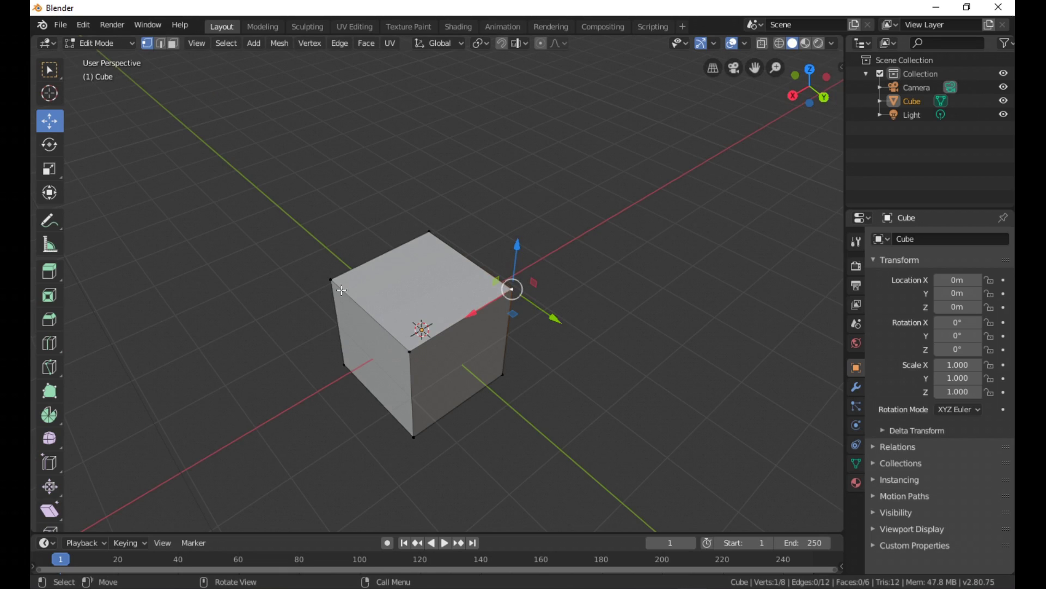
drag(549, 317, 559, 348)
middle_drag(514, 450, 474, 420)
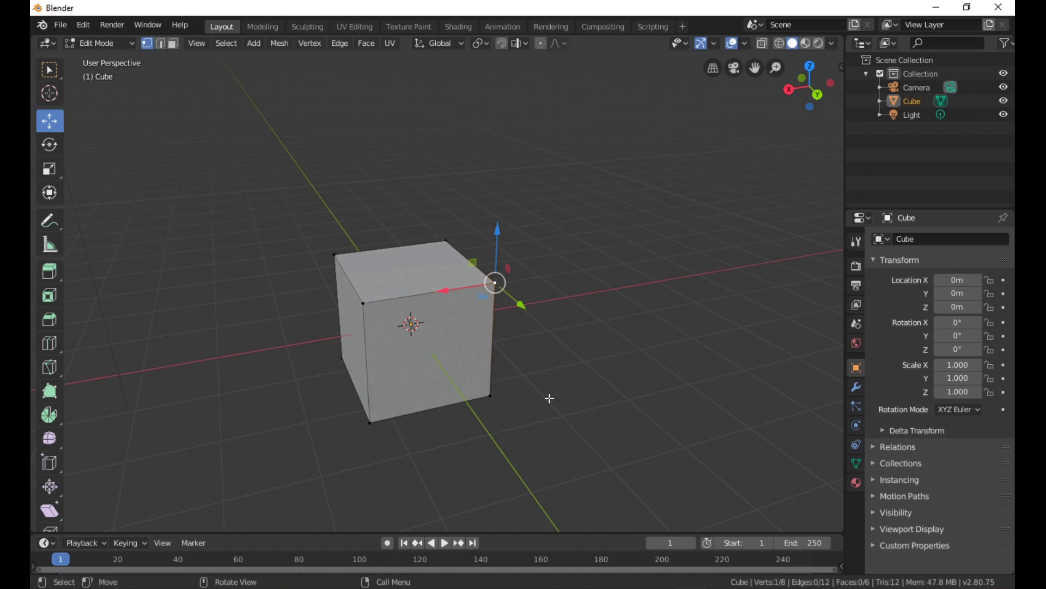
key(3)
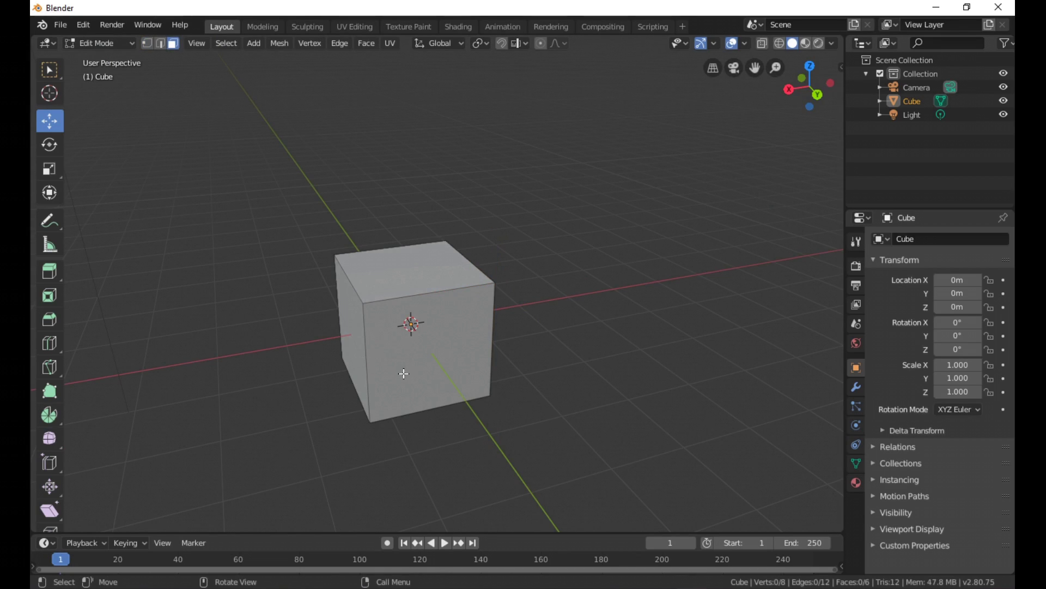
click(408, 370)
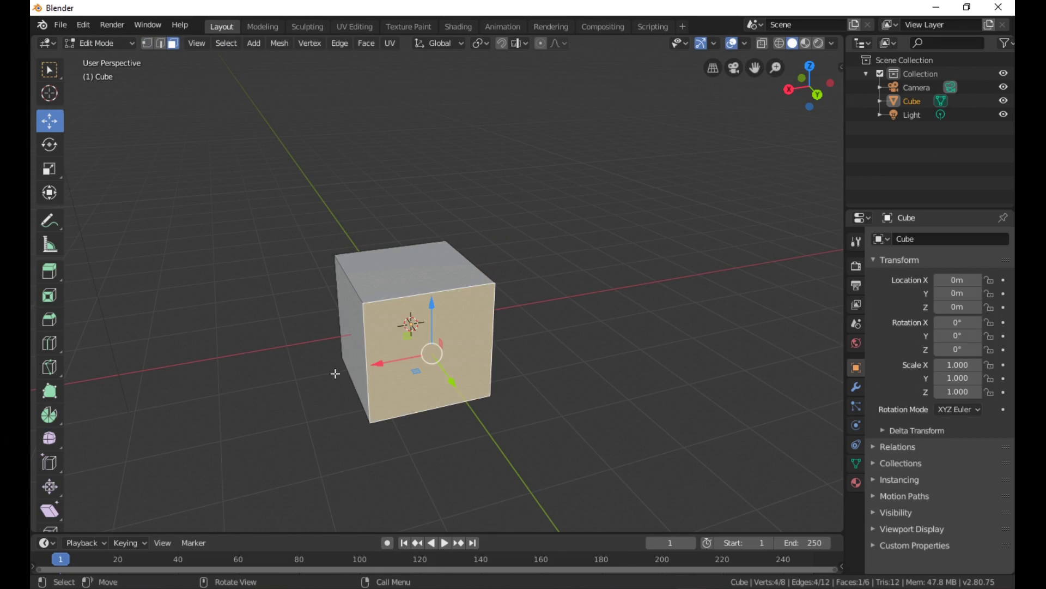
middle_drag(335, 373, 362, 421)
click(381, 376)
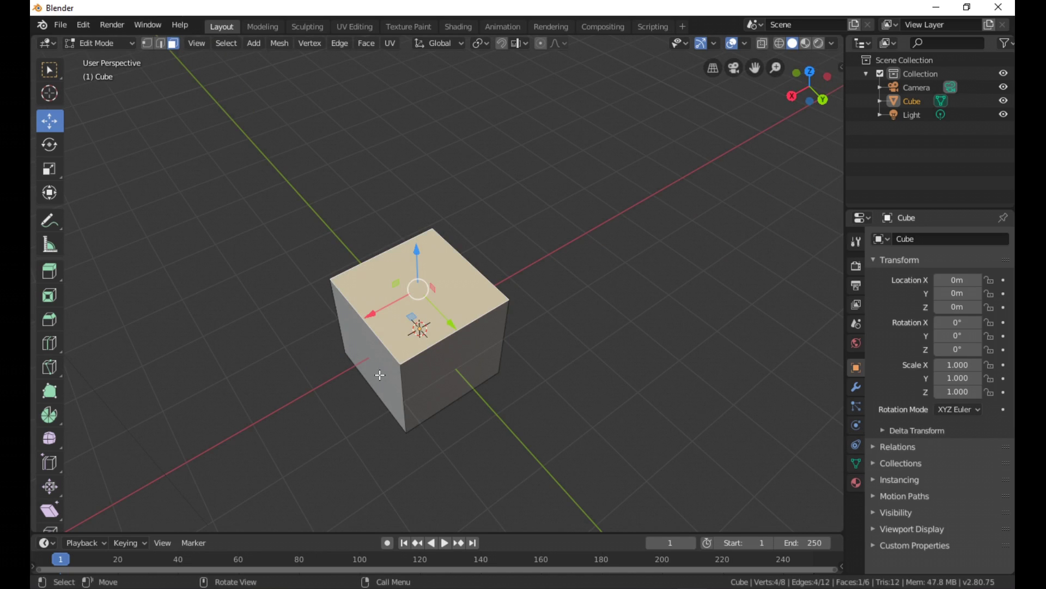
click(380, 375)
click(461, 422)
mouse_move(490, 479)
middle_down()
mouse_move(491, 405)
mouse_move(450, 426)
mouse_move(488, 449)
mouse_move(544, 350)
mouse_move(514, 369)
mouse_move(514, 382)
middle_up()
click(489, 451)
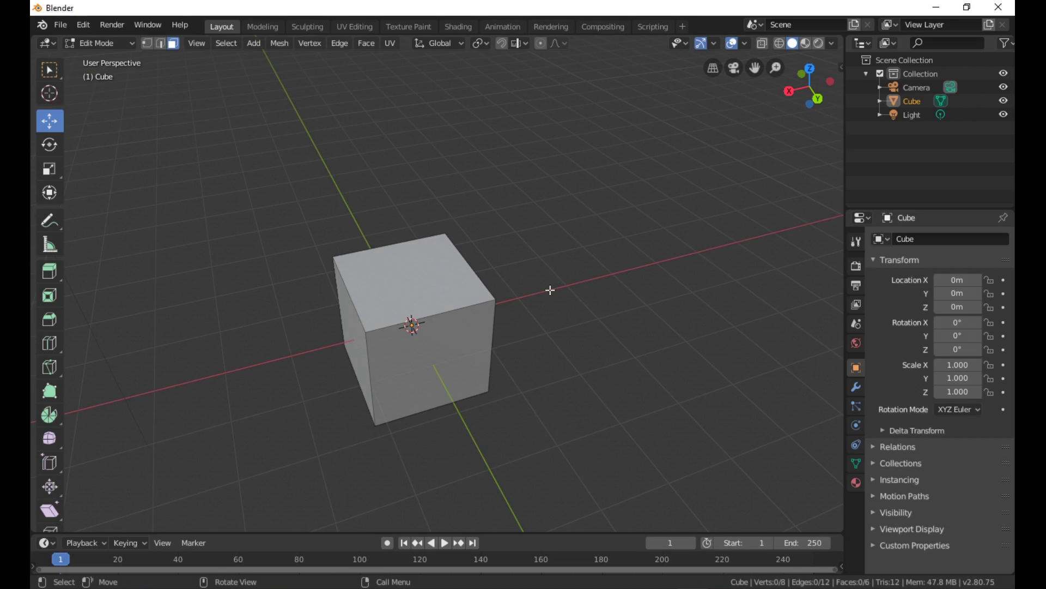
Step: Select a top edge in edge mode, then pick the front face's vertices in vertex mode
key(2)
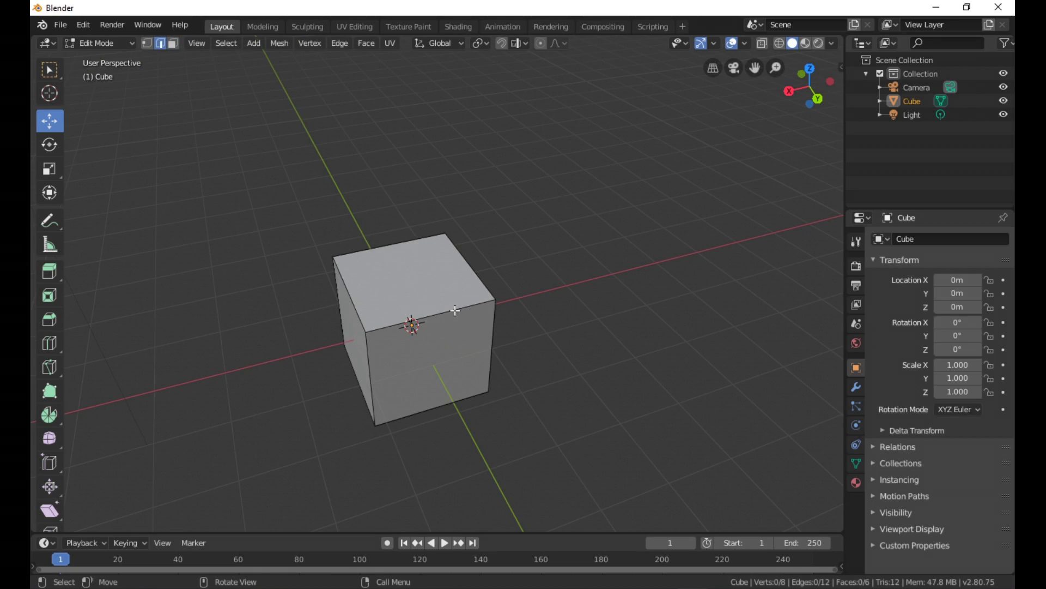
click(456, 310)
mouse_move(465, 367)
middle_down()
mouse_move(485, 345)
mouse_move(474, 373)
mouse_move(374, 325)
mouse_move(414, 316)
mouse_move(500, 350)
mouse_move(533, 338)
mouse_move(474, 306)
middle_up()
key(1)
click(343, 243)
alt+click(441, 234)
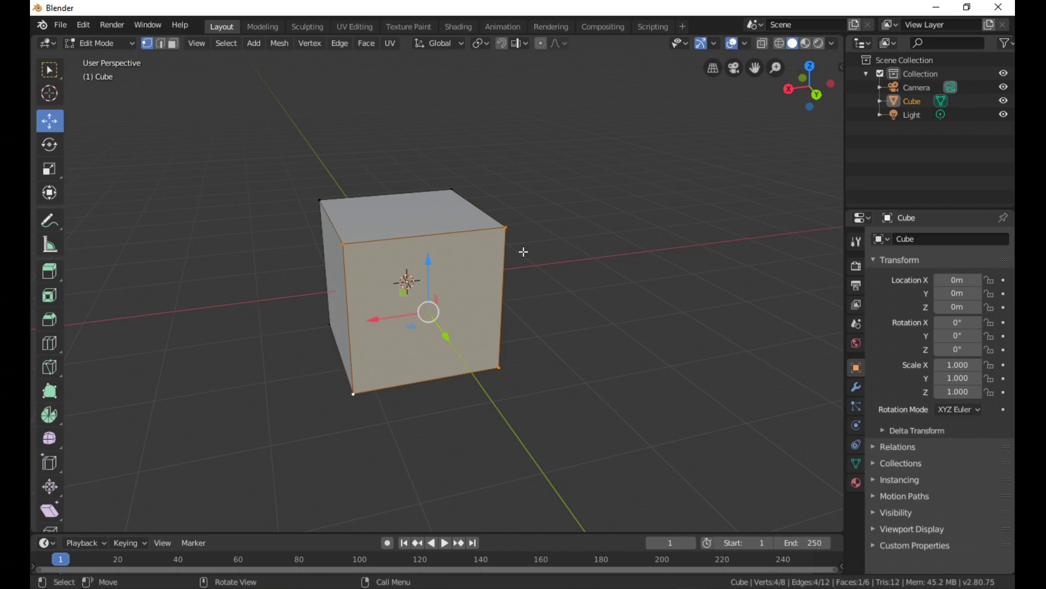
Step: Merge the selected front vertices into one point via the 'merge' search, and inspect the collapsed mesh
key(F3)
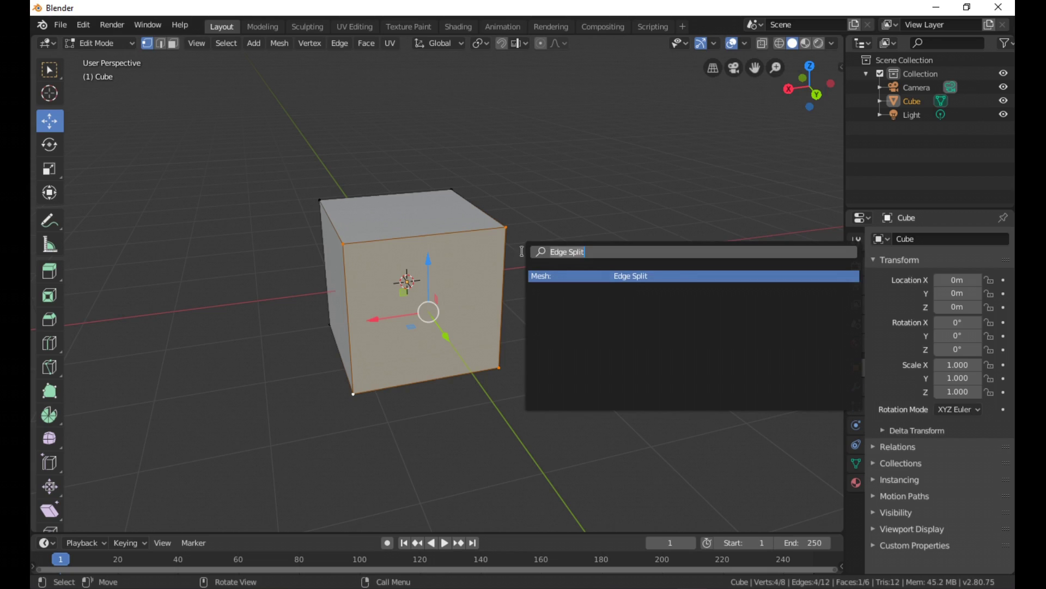
text(merge)
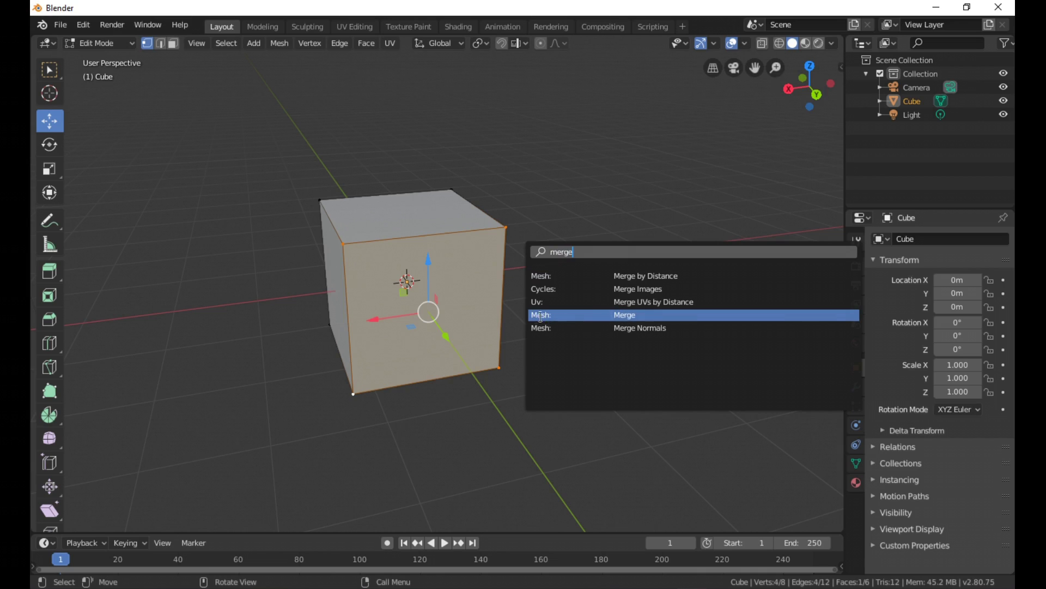
click(637, 317)
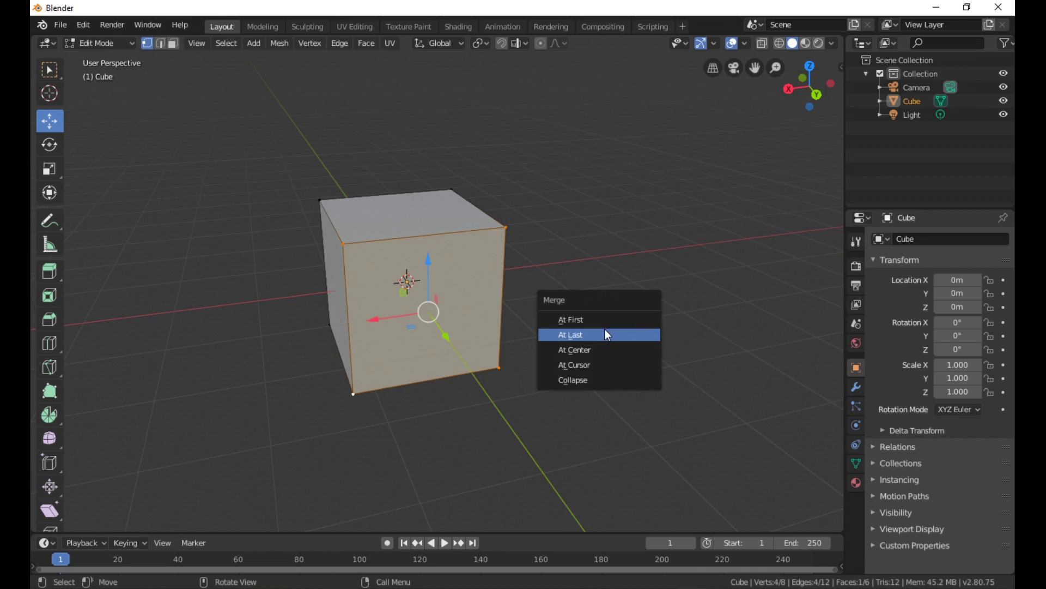
click(607, 354)
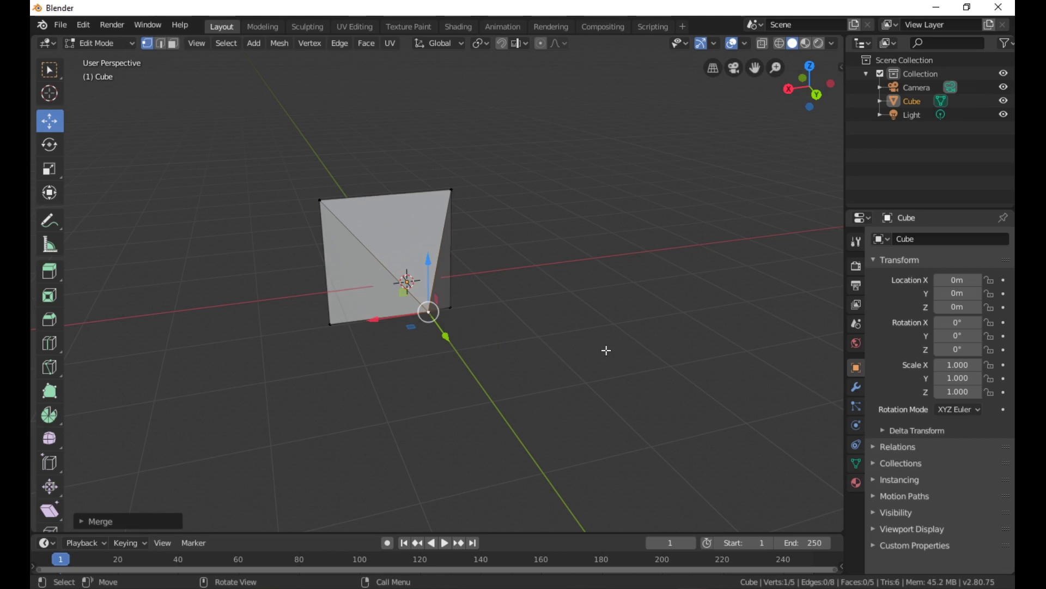
mouse_move(527, 383)
middle_down()
mouse_move(565, 399)
mouse_move(532, 351)
mouse_move(532, 370)
mouse_move(521, 365)
mouse_move(507, 327)
mouse_move(383, 308)
mouse_move(535, 329)
mouse_move(578, 322)
mouse_move(506, 311)
middle_up()
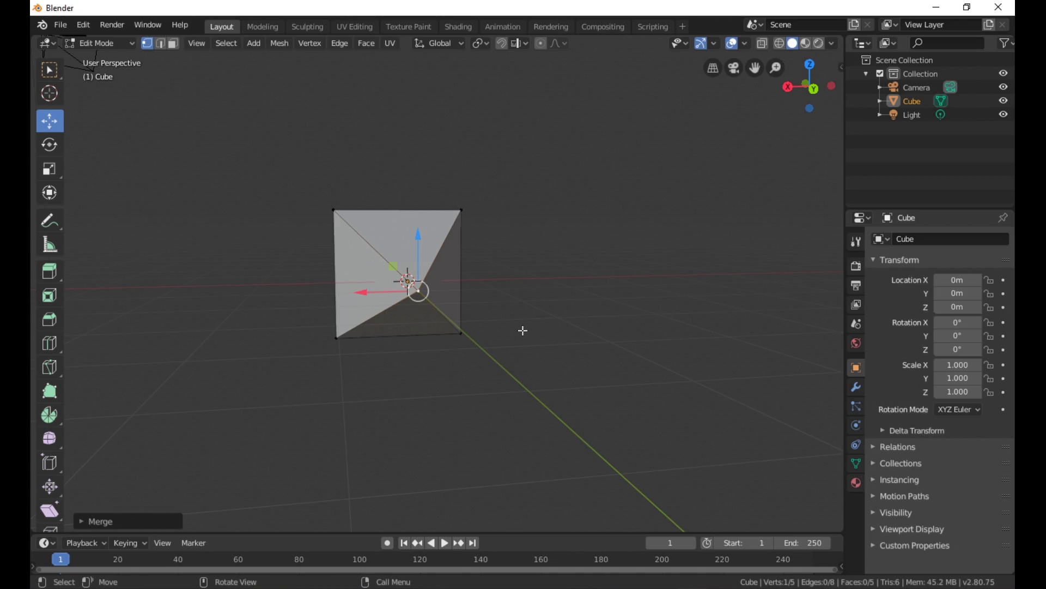
key(F3)
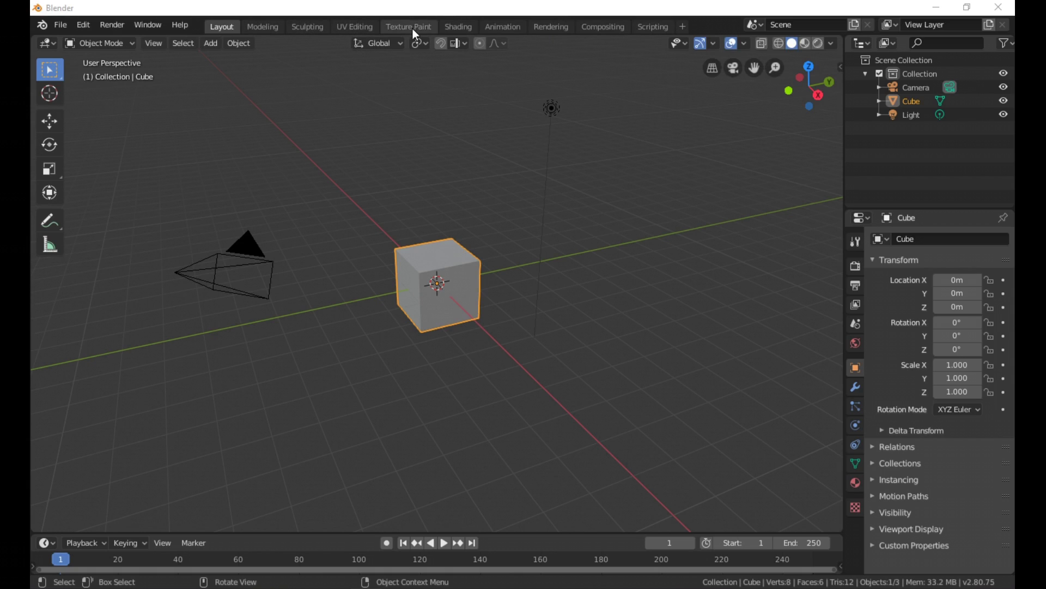
click(262, 26)
click(307, 25)
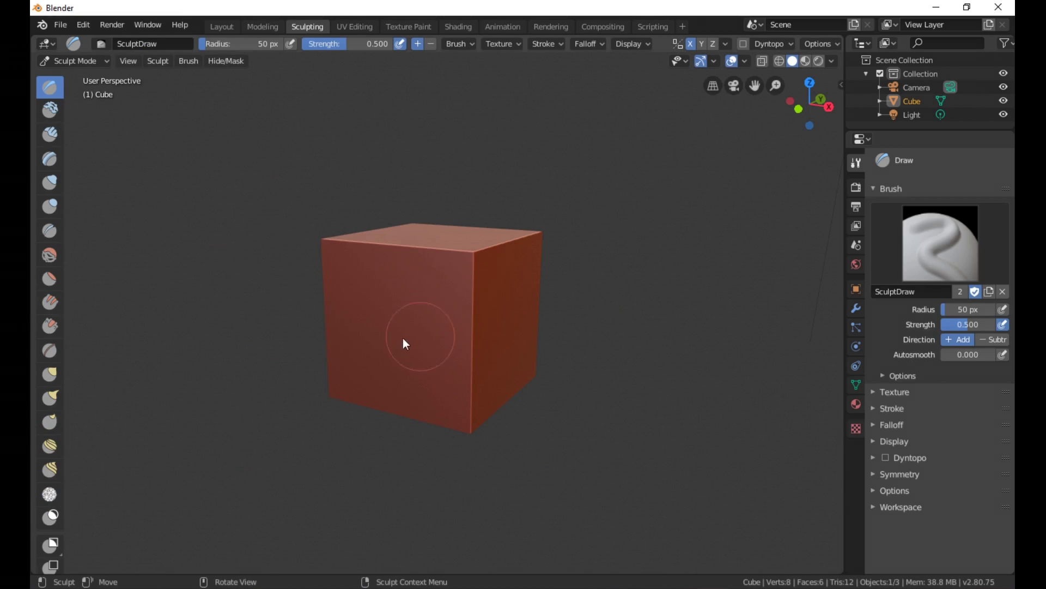
click(362, 25)
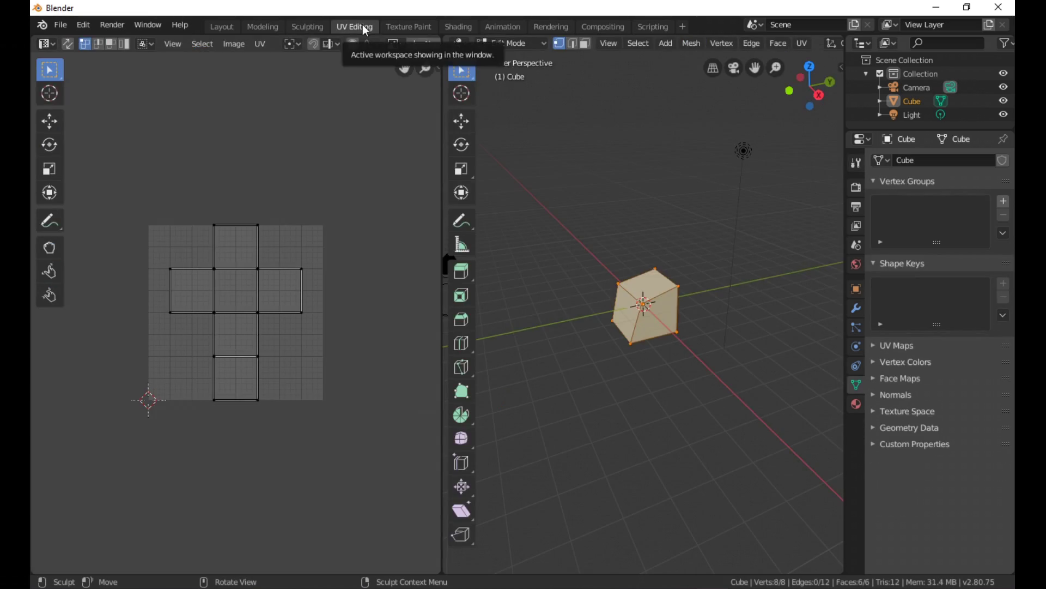
scroll(662, 310, up, 2)
click(412, 29)
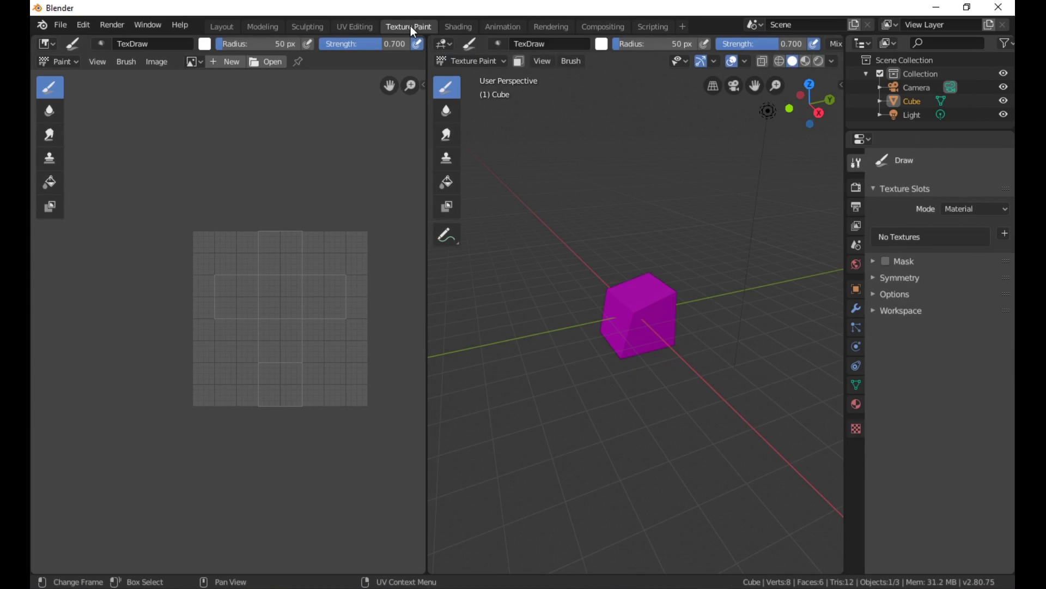
click(465, 24)
key(ctrl+Page_Down)
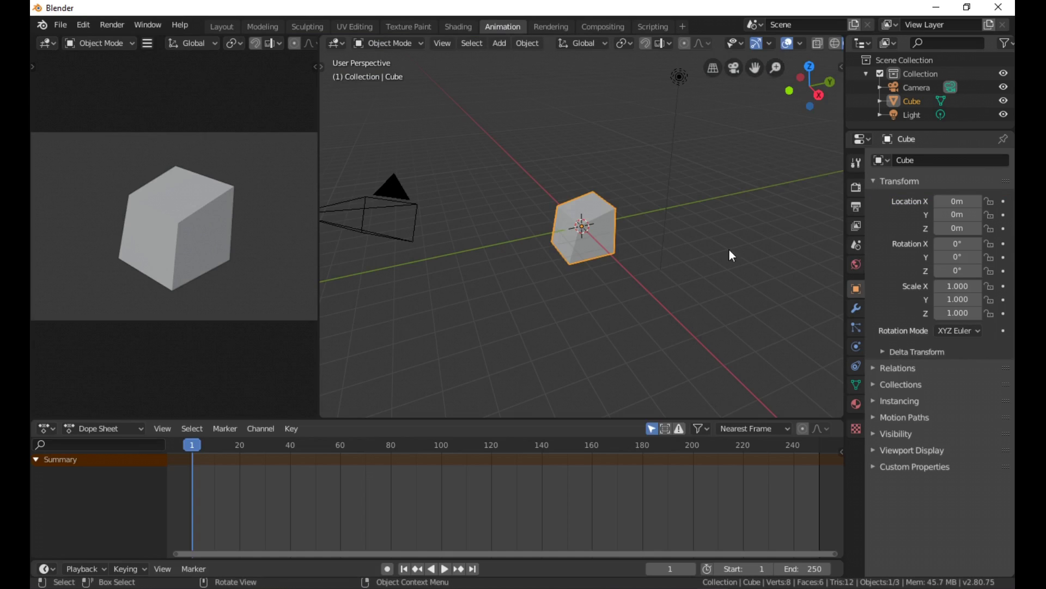
click(560, 25)
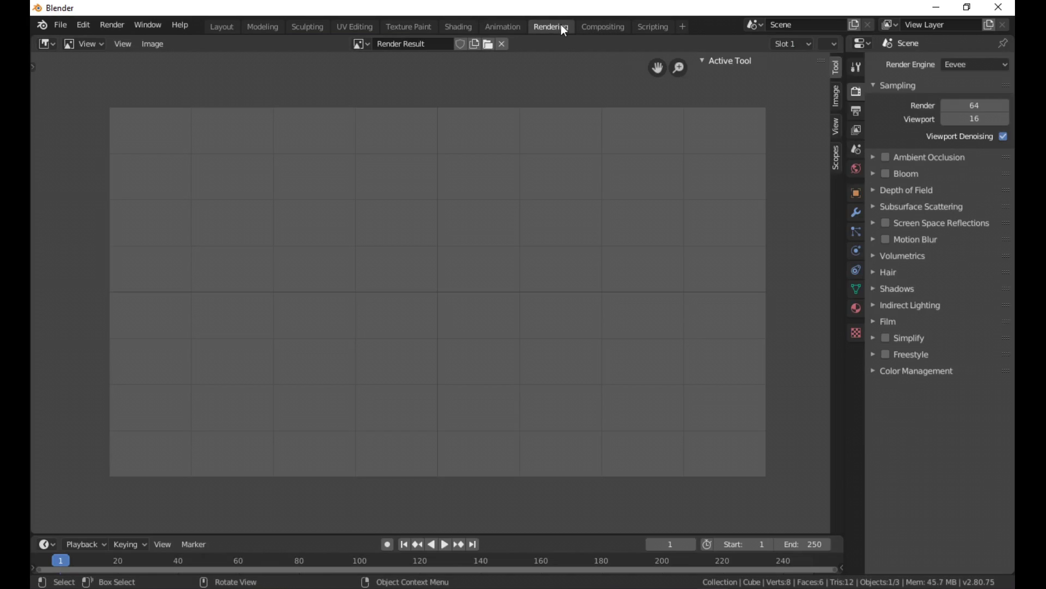
click(610, 25)
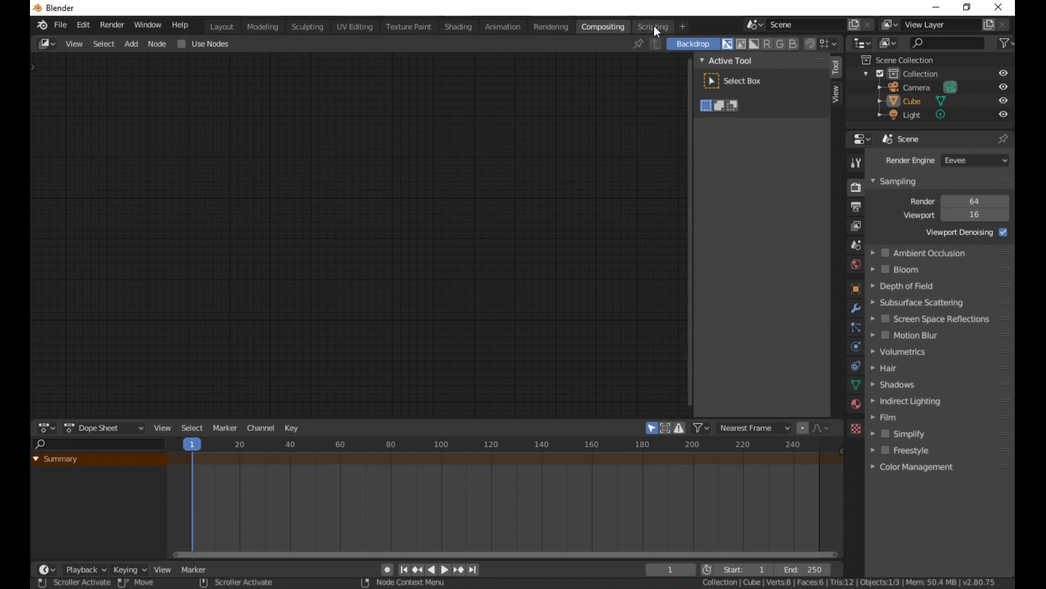
click(654, 26)
click(221, 26)
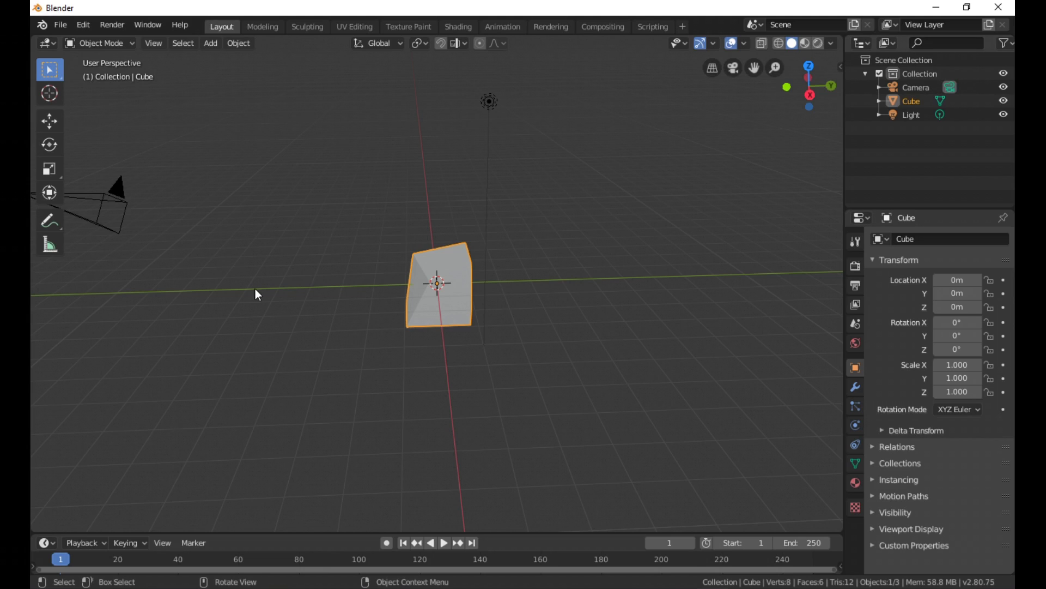
mouse_move(257, 290)
middle_down()
mouse_move(444, 358)
mouse_move(504, 328)
middle_up()
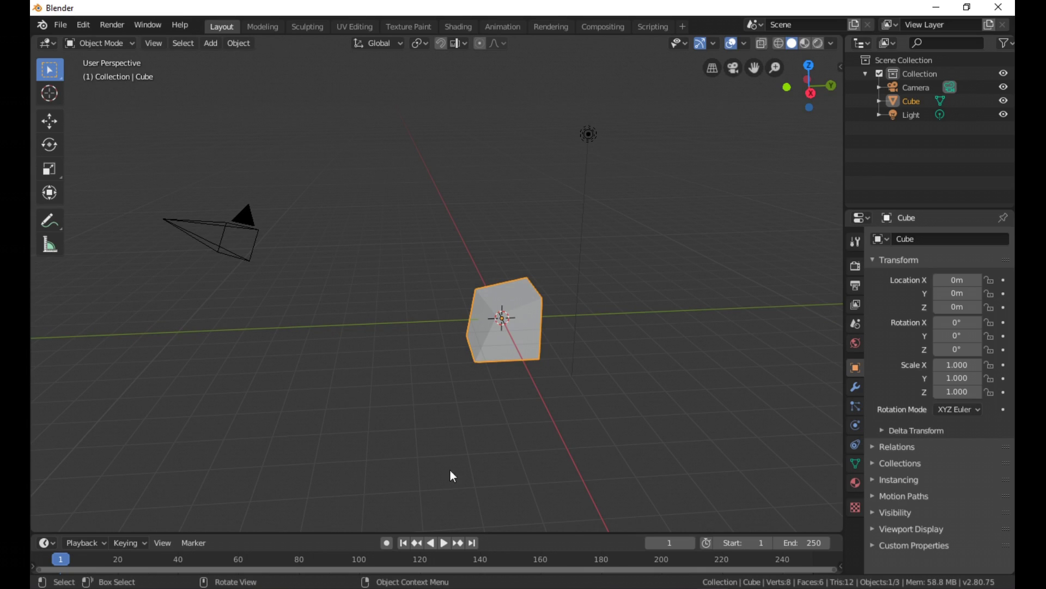
mouse_move(495, 271)
middle_down()
mouse_move(551, 289)
mouse_move(521, 318)
mouse_move(507, 305)
middle_up()
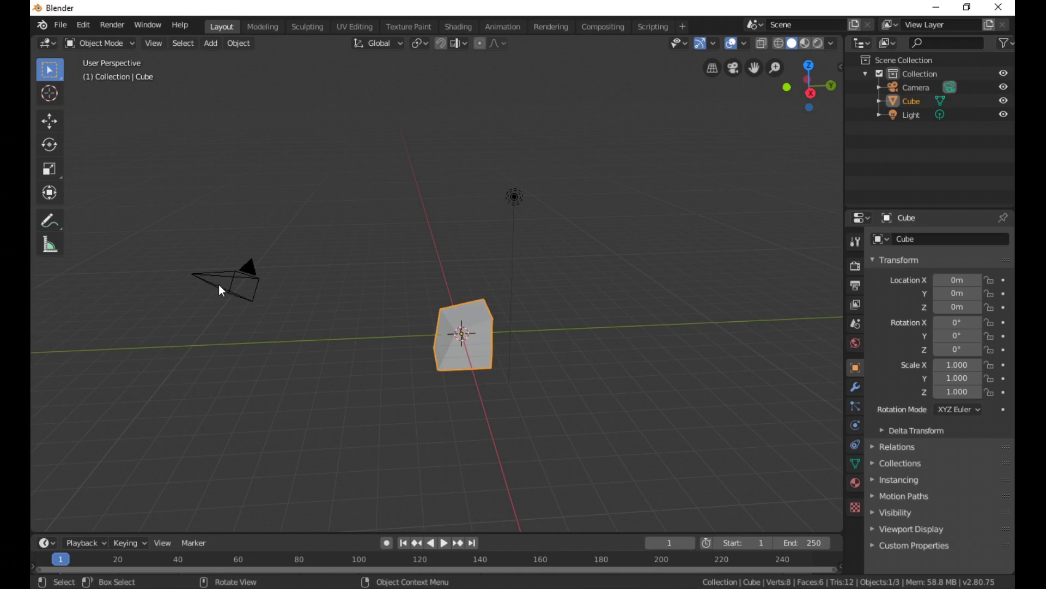
click(232, 275)
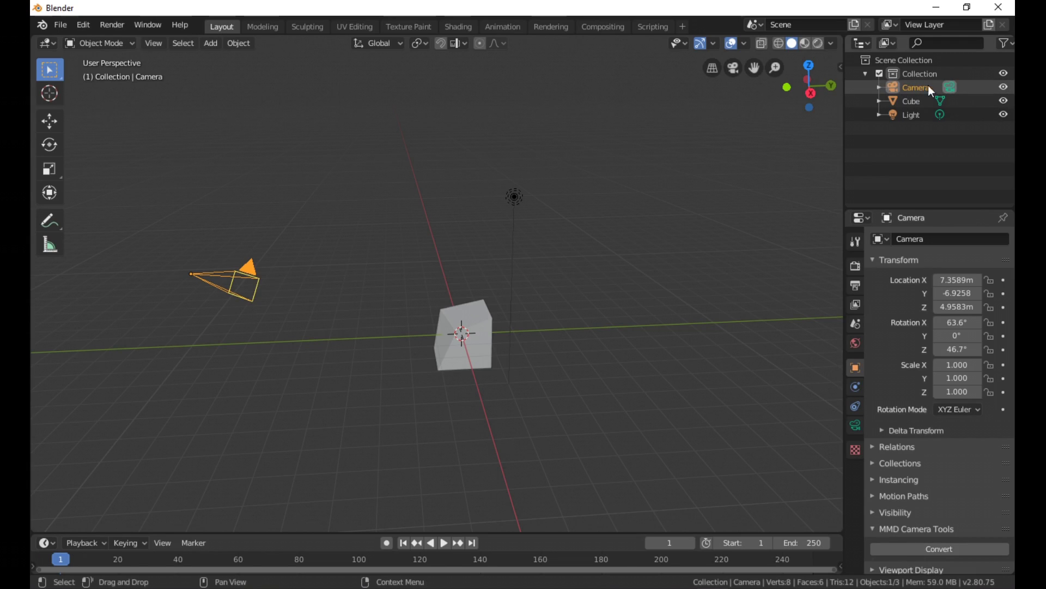
click(921, 102)
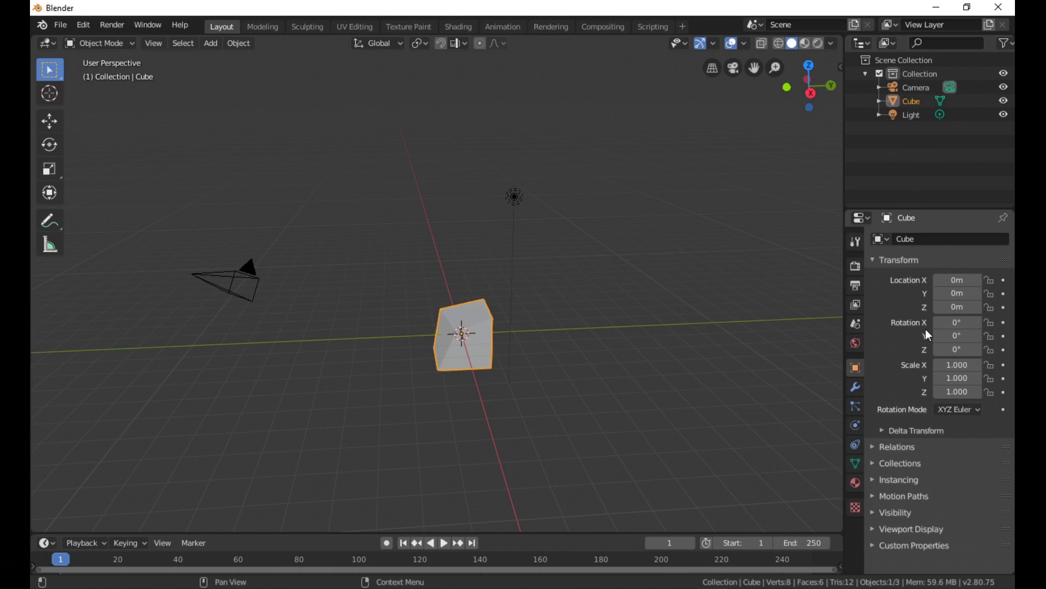
Step: Show the sidebar and drag the cube with the Move gizmo to Y -4.052 m and X 3.7711 m
key(n)
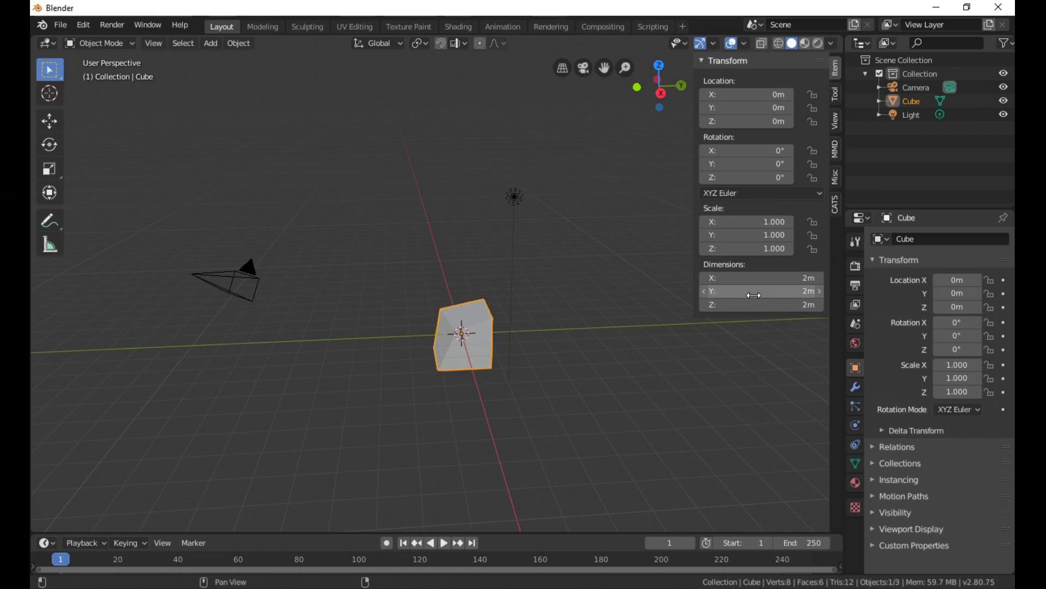
click(617, 357)
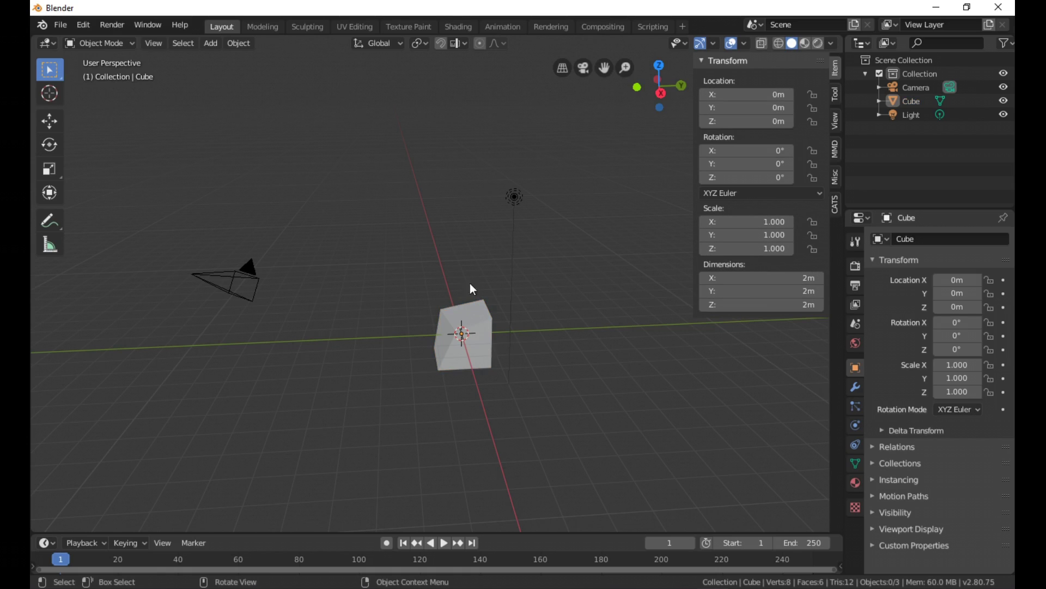
click(487, 324)
click(50, 120)
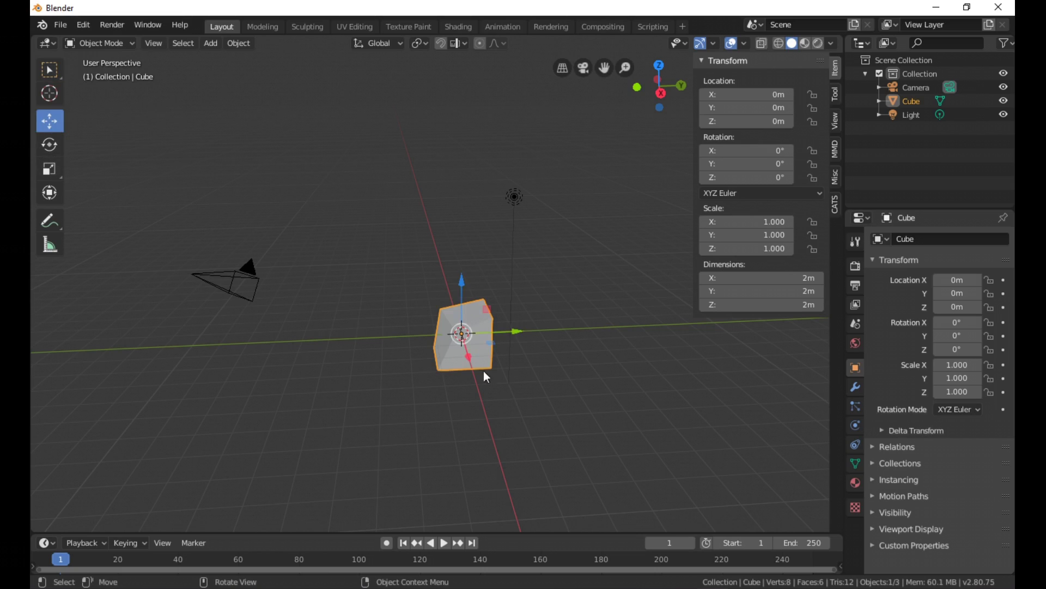
drag(522, 337, 417, 340)
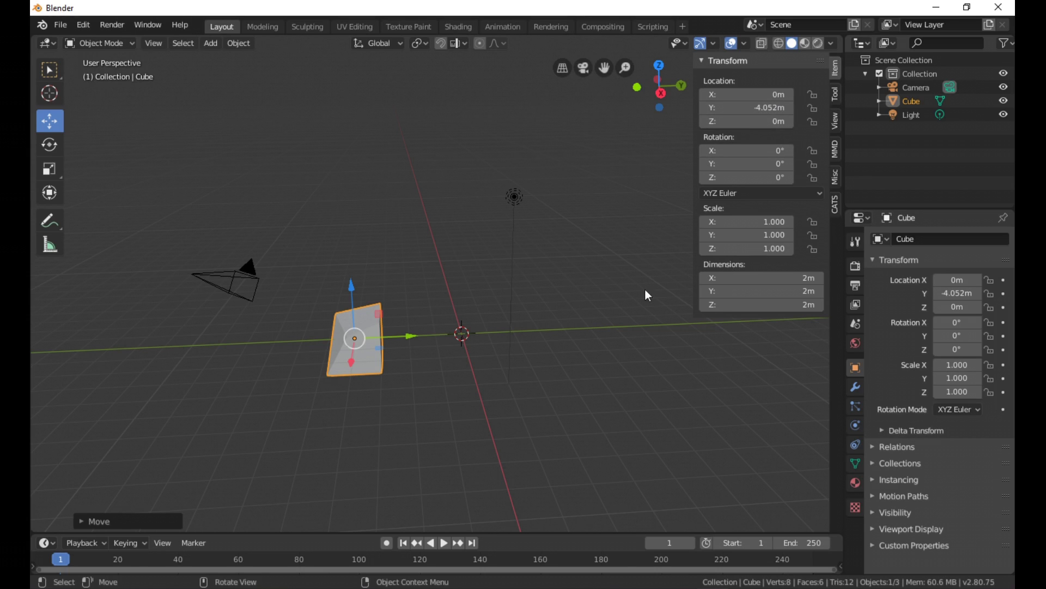
mouse_move(458, 295)
middle_down()
mouse_move(447, 341)
mouse_move(358, 376)
mouse_move(483, 285)
middle_up()
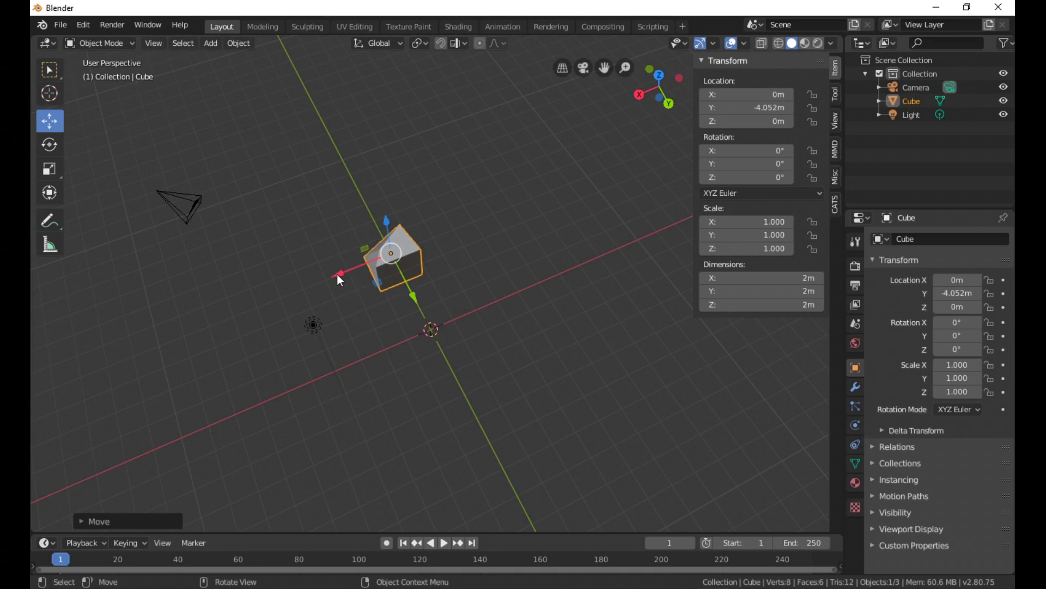
drag(338, 272, 254, 311)
mouse_move(254, 311)
middle_down()
mouse_move(324, 384)
mouse_move(449, 374)
mouse_move(440, 394)
mouse_move(447, 436)
mouse_move(464, 325)
mouse_move(534, 327)
middle_up()
Step: Set the cube's Location X and Y to 0 in the sidebar and show the Tool settings
click(773, 96)
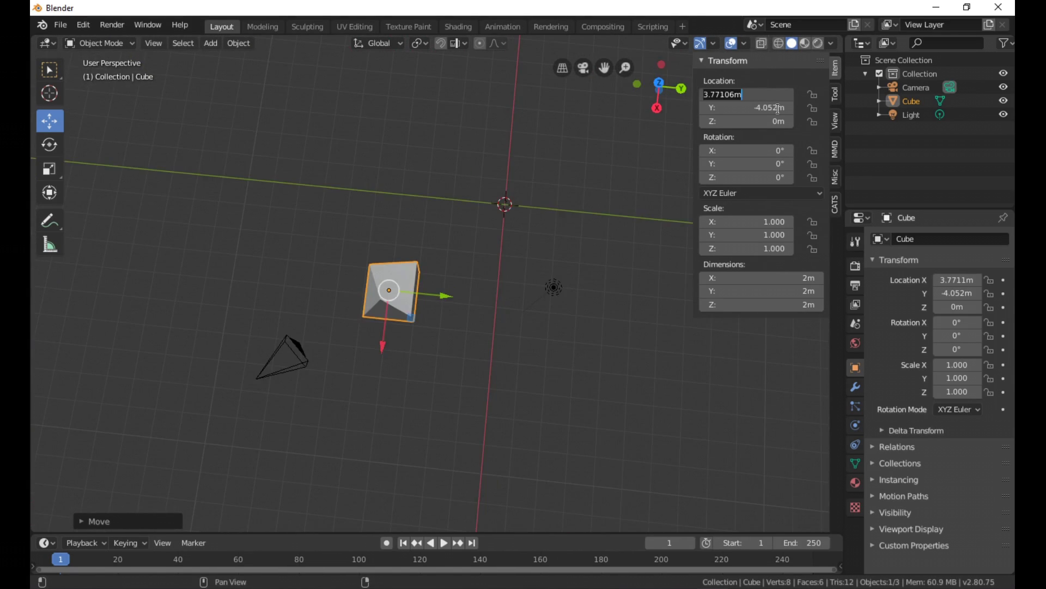
text(0)
key(Return)
click(778, 108)
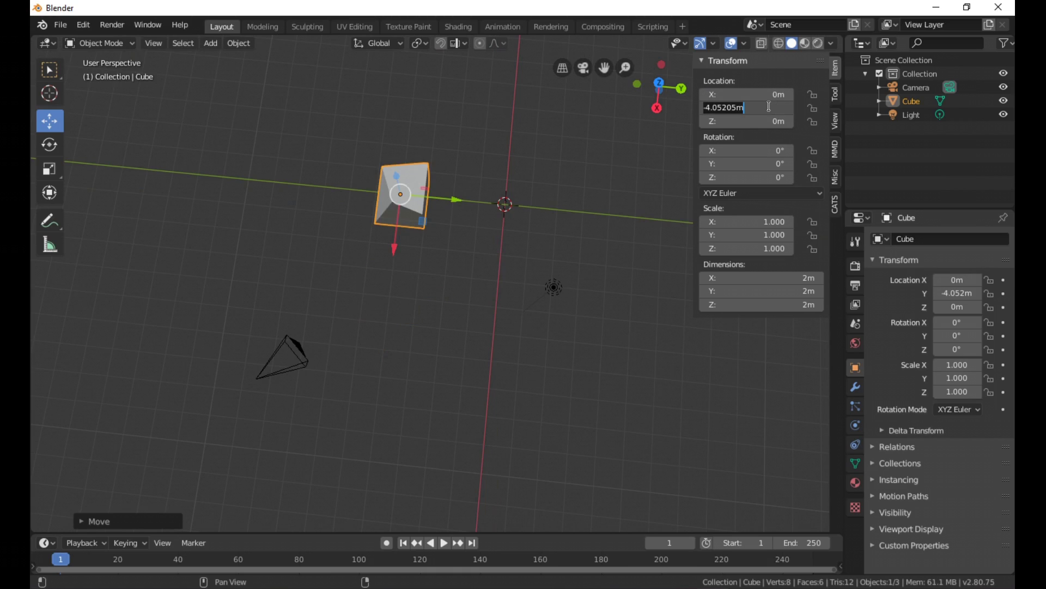
text(0)
key(Return)
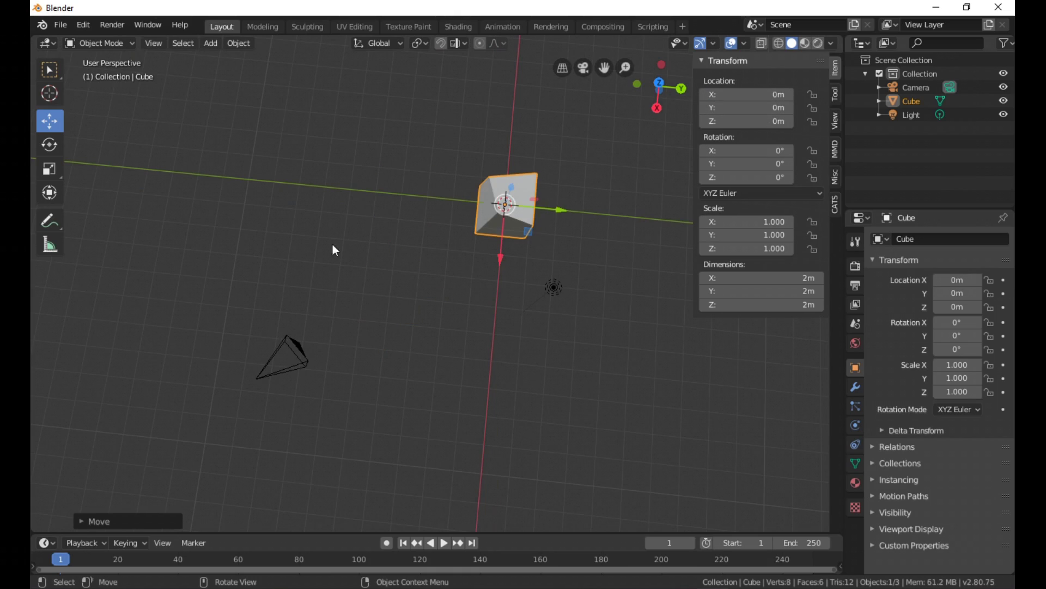
shift+middle_drag(612, 308, 539, 374)
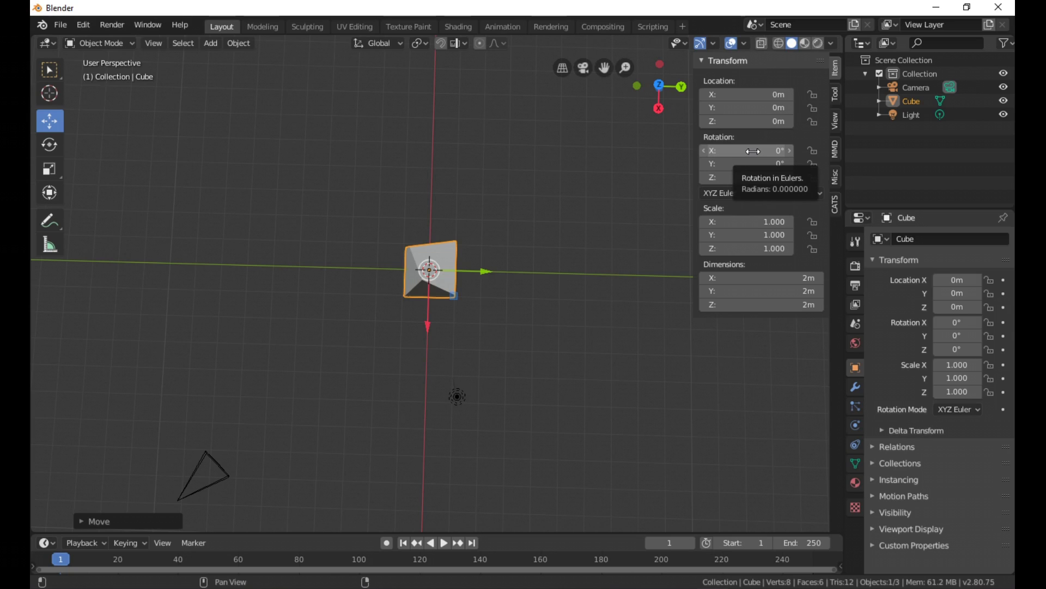
drag(753, 151, 785, 151)
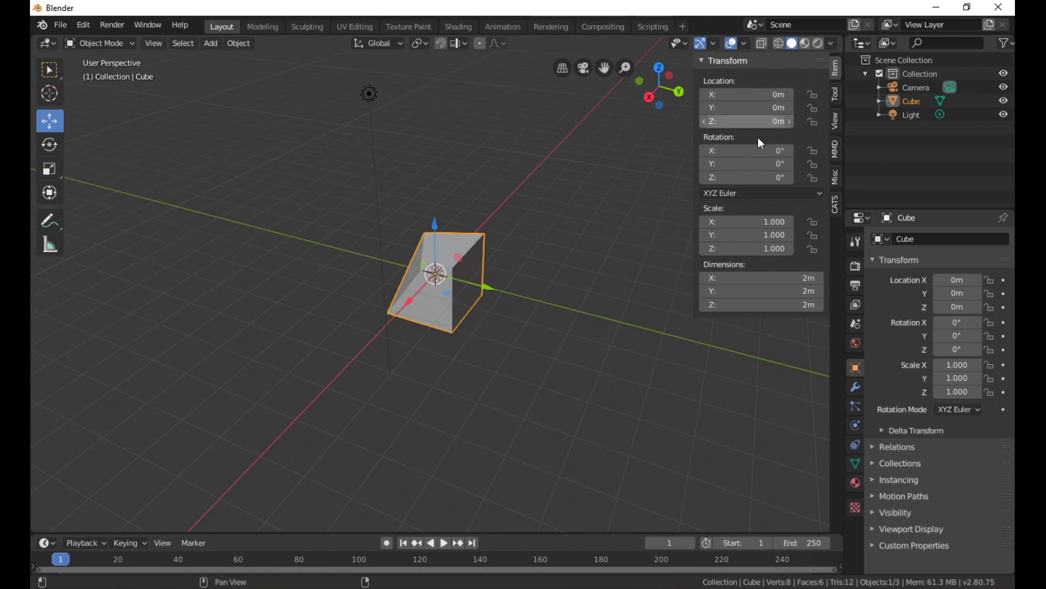
click(837, 97)
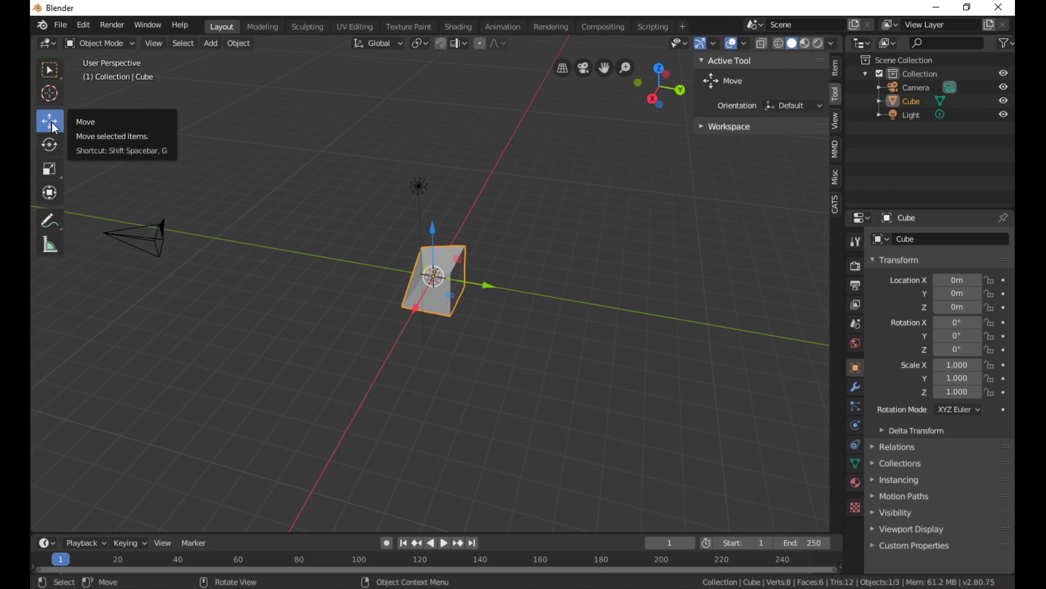
Step: Show the tool and View settings and set the viewport focal length to 56.4mm
click(856, 243)
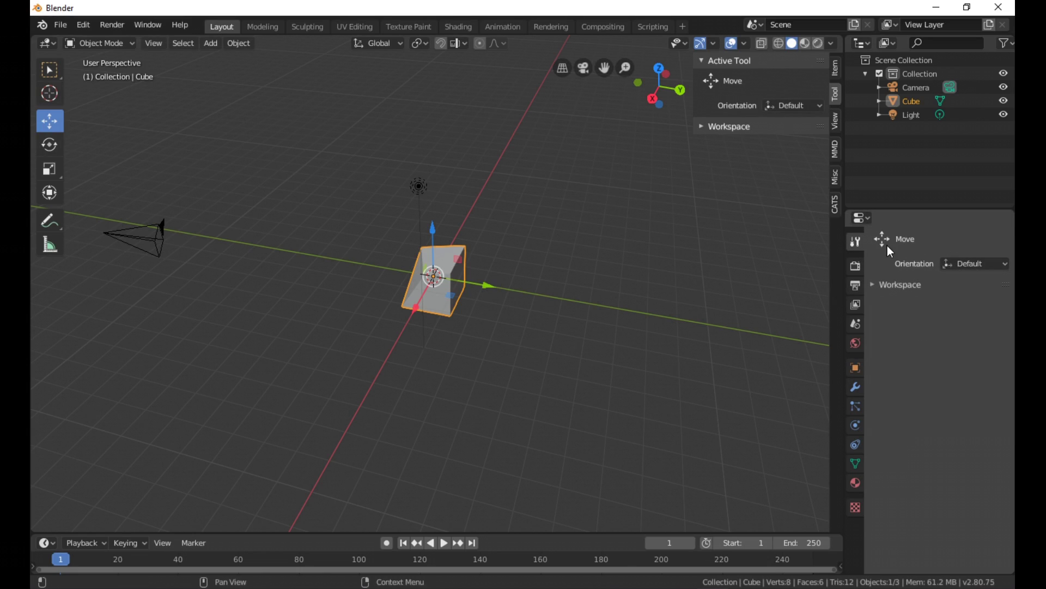
click(835, 121)
drag(793, 75, 812, 74)
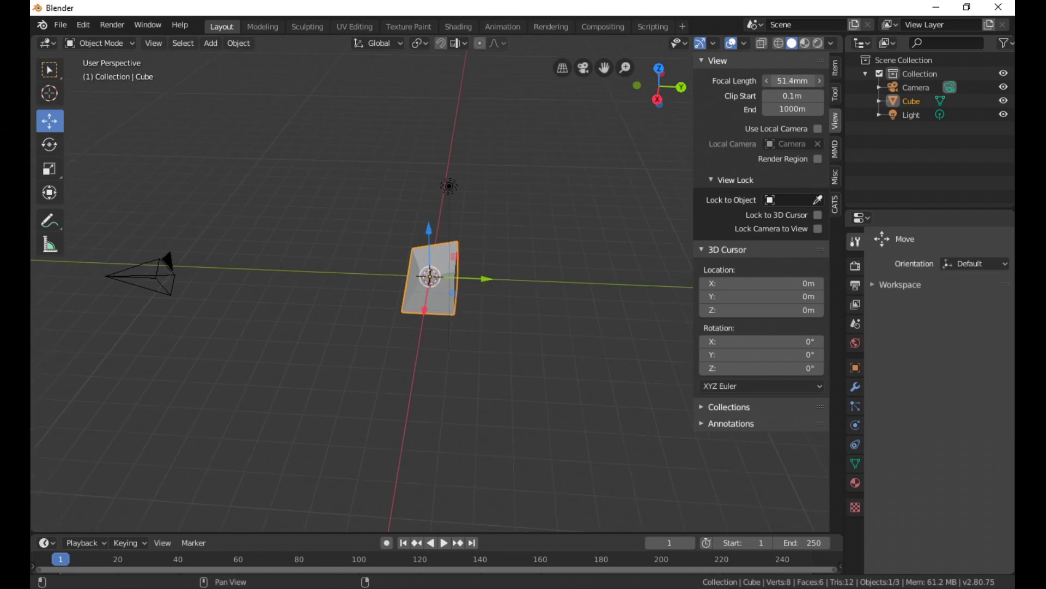
middle_drag(551, 212, 526, 210)
key(ctrl+z)
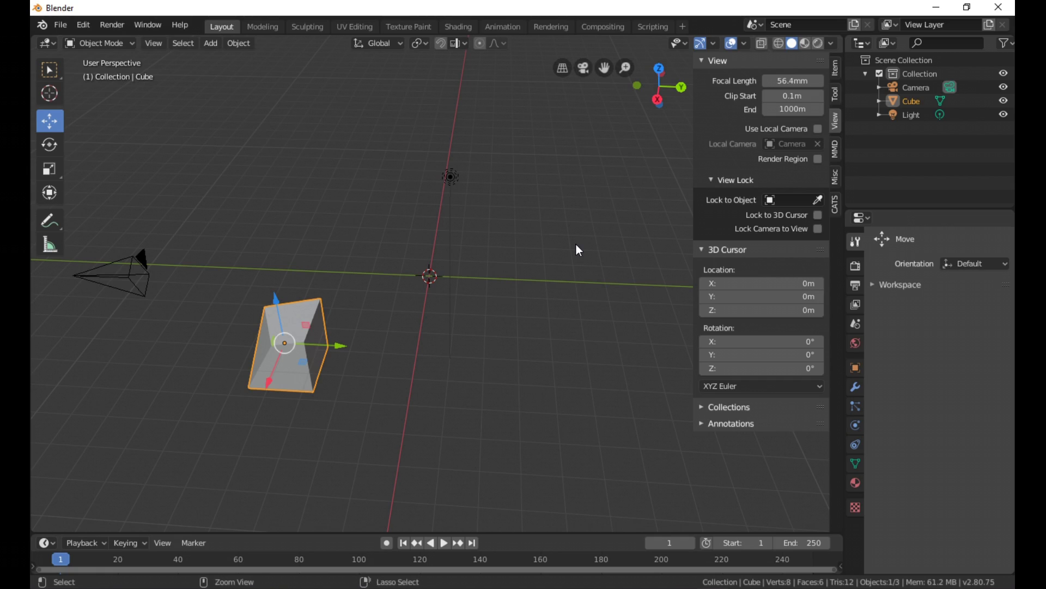
key(ctrl+shift+z)
key(ctrl+shift+z)
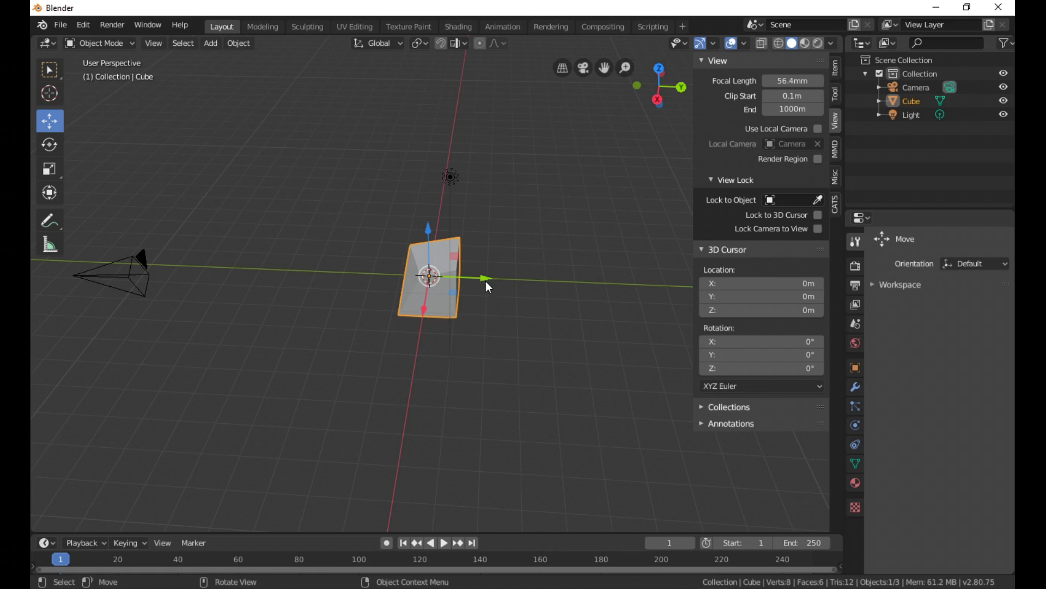
Step: Slide the cube along Y with the gizmo, then move it along X with G, X
drag(485, 281, 593, 330)
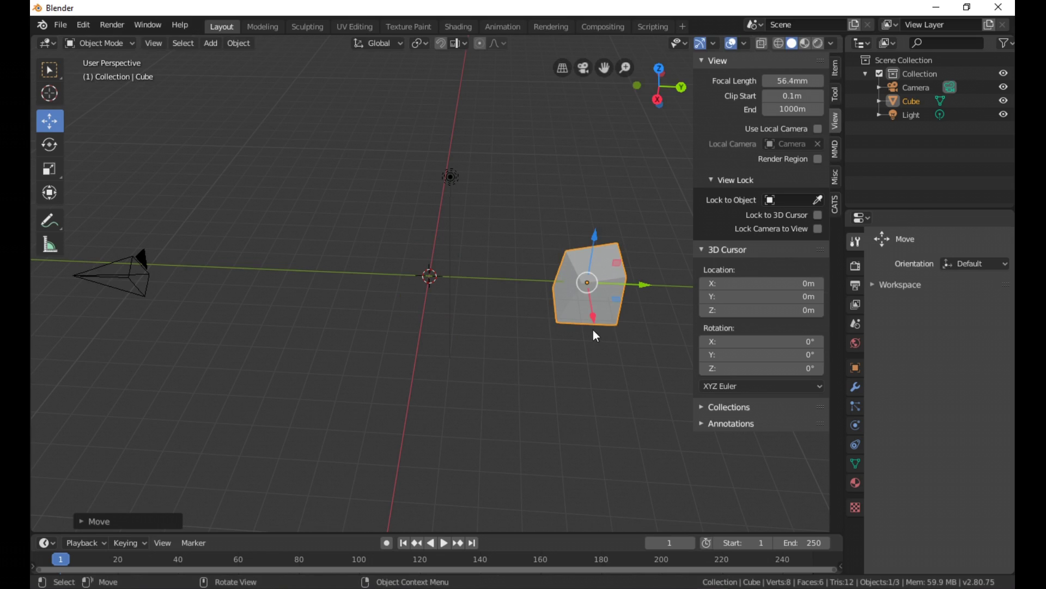
key(g)
key(x)
key(Return)
scroll(442, 372, down, 3)
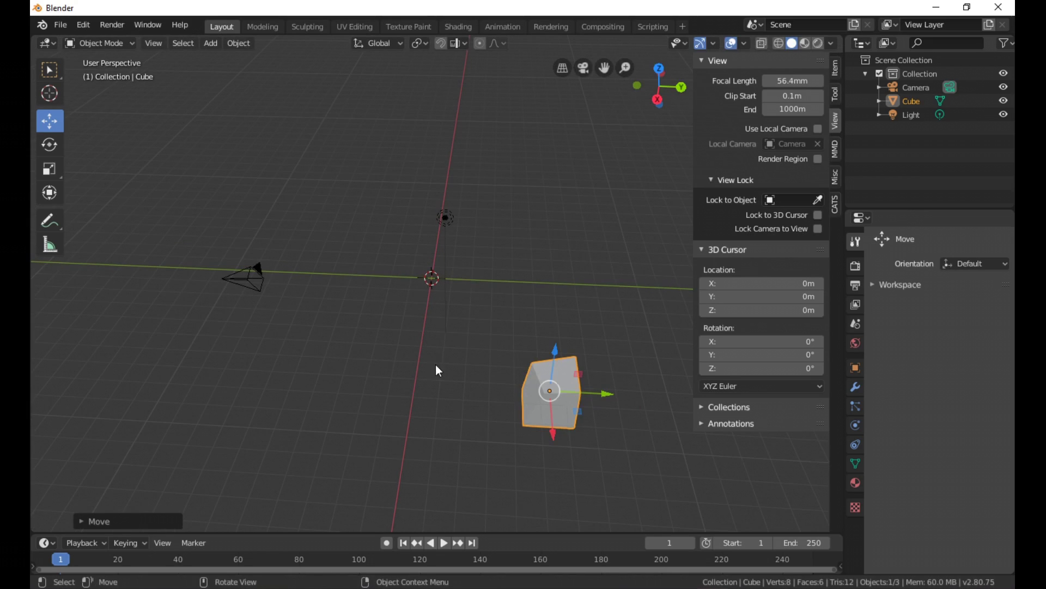
middle_drag(424, 331, 429, 350)
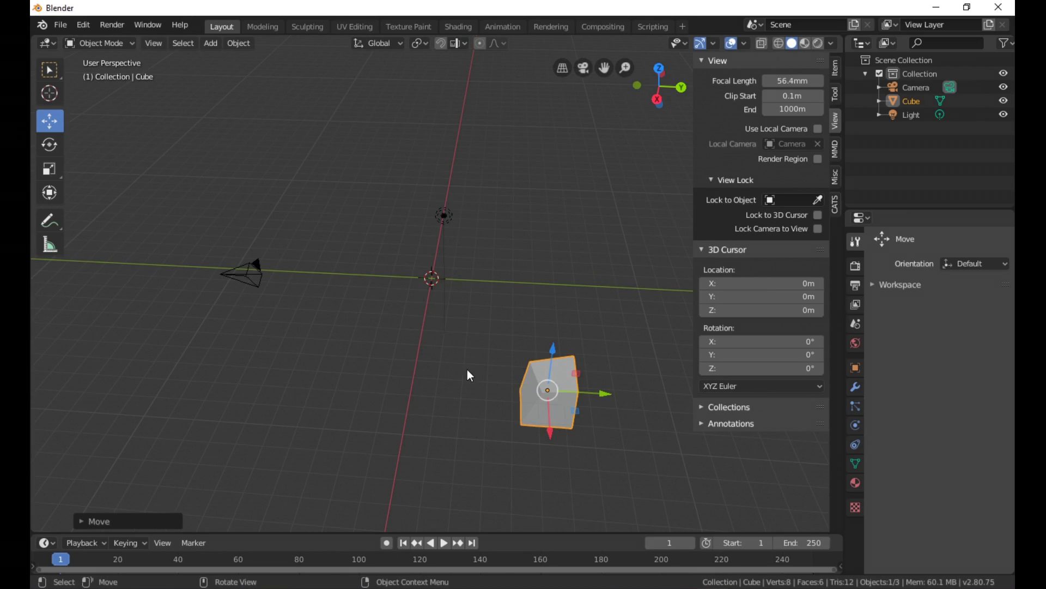
Step: Undo and redo the cube's moves so it stays off the origin, and hide the toolbar
key(ctrl+z)
key(ctrl+z)
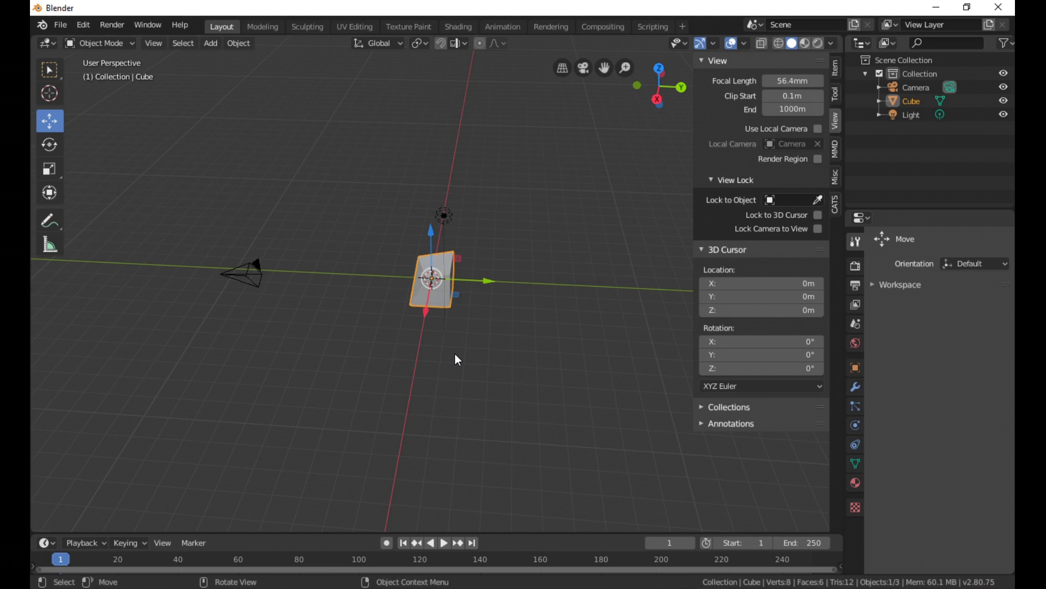
middle_drag(518, 374, 522, 398)
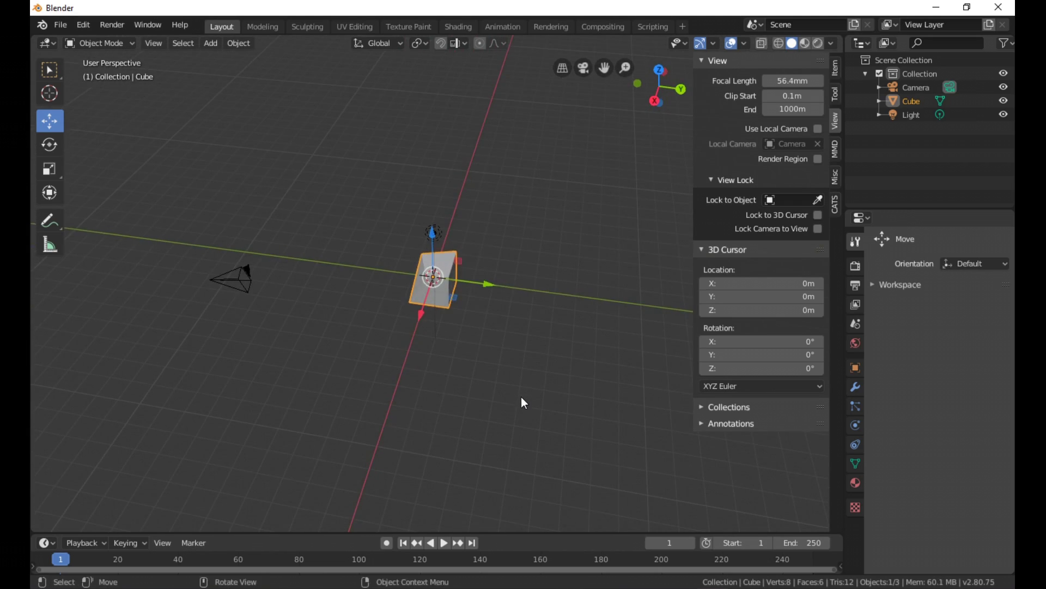
key(ctrl+z)
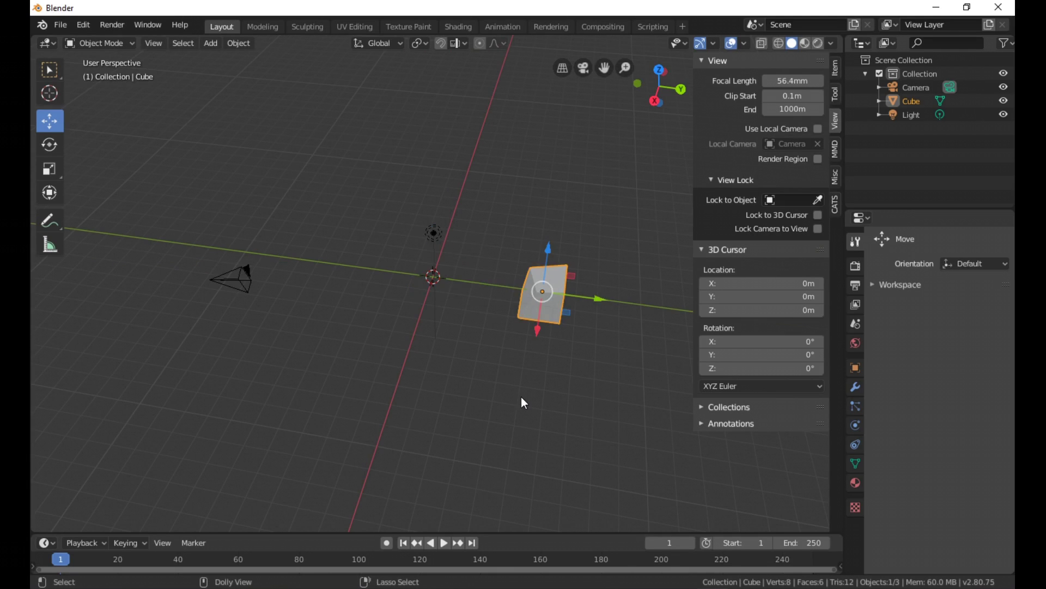
key(ctrl+z)
mouse_move(411, 339)
middle_down()
mouse_move(483, 317)
mouse_move(295, 218)
middle_up()
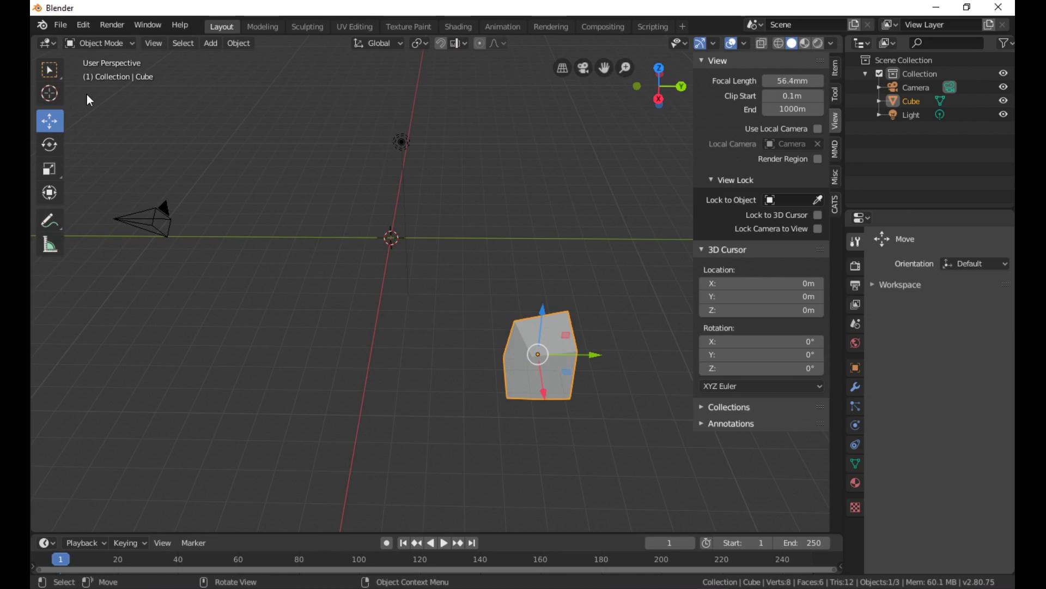
key(t)
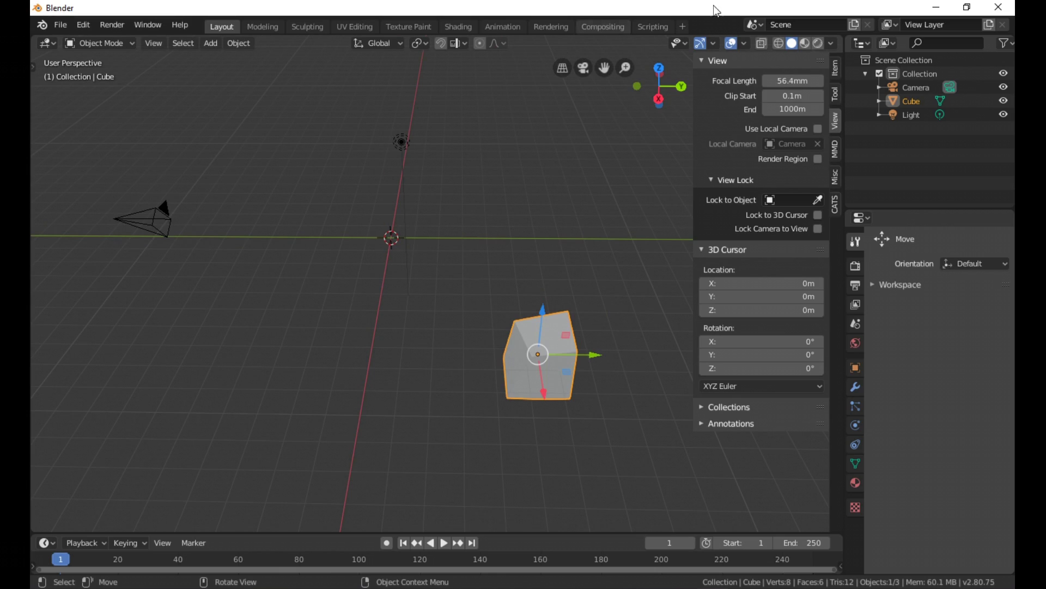
Step: Toggle the N sidebar and T toolbar until both are hidden, then orbit the view
key(n)
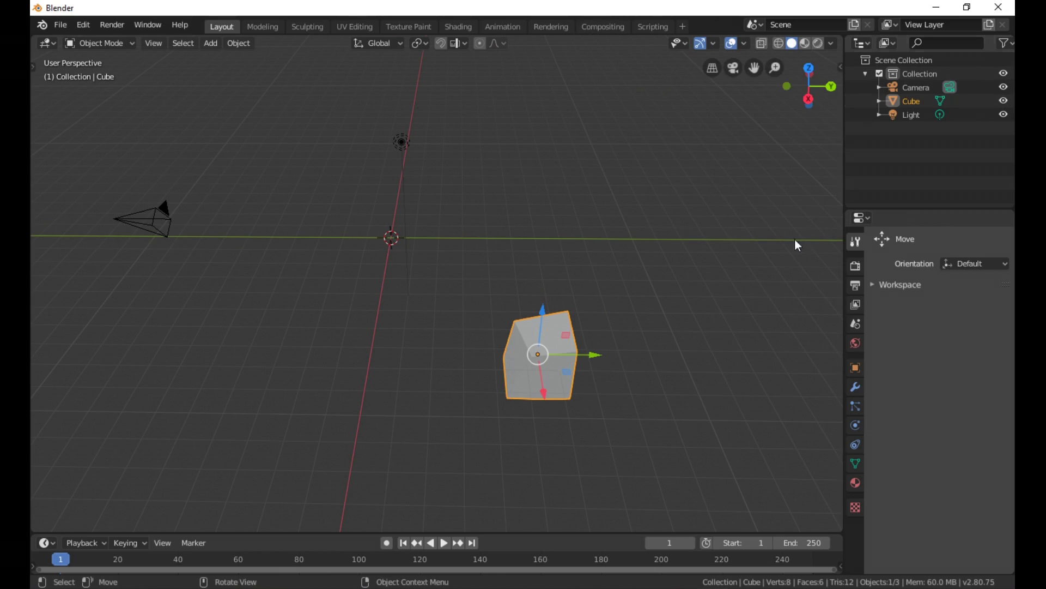
key(n)
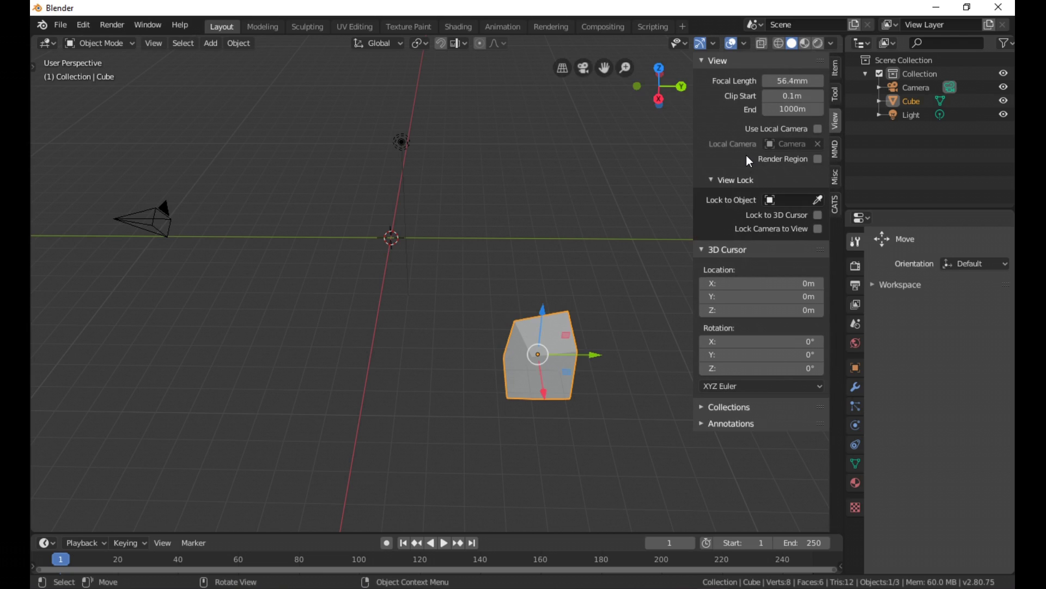
key(t)
key(n)
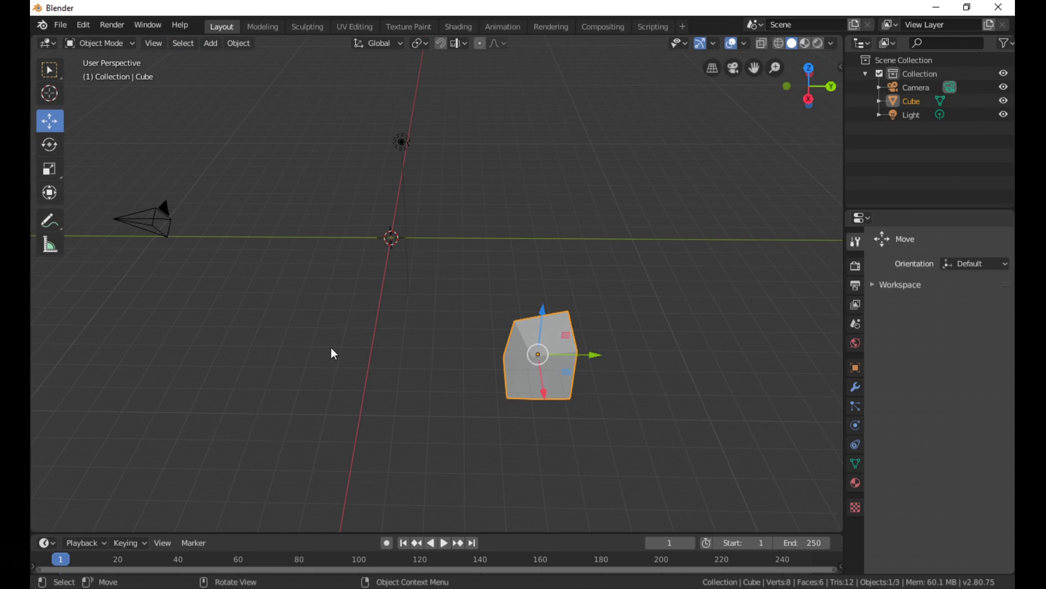
key(t)
middle_drag(331, 348, 472, 312)
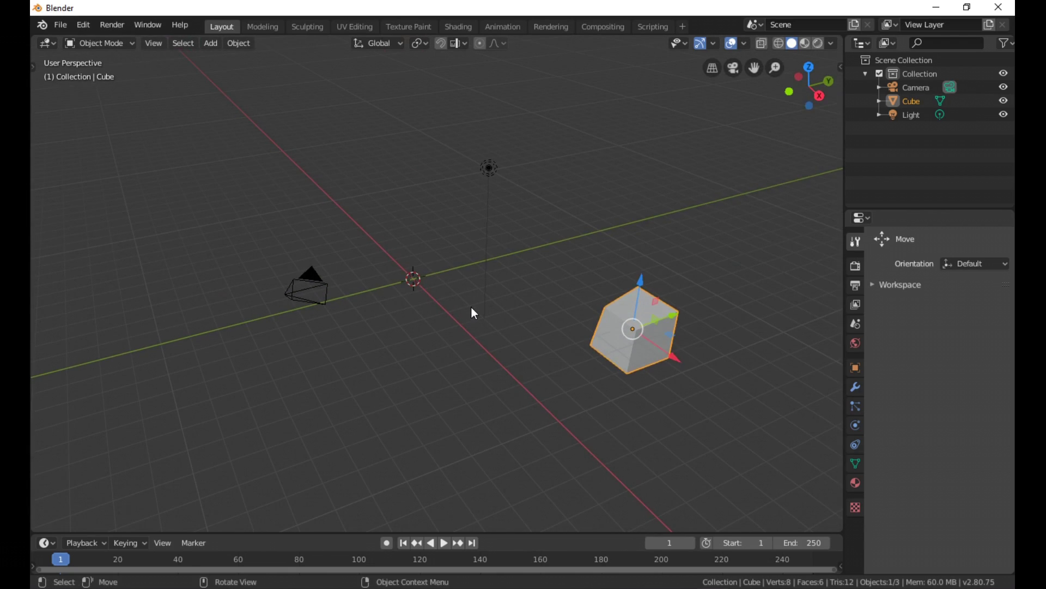